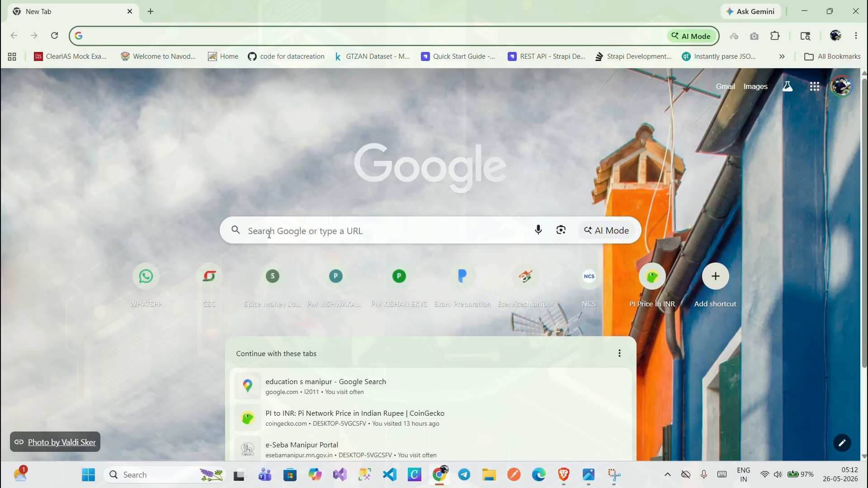
Search Google for 'eci voter' and open the Voters' Services Portal result.
{"action": "left_click", "coordinate": [269, 235]}
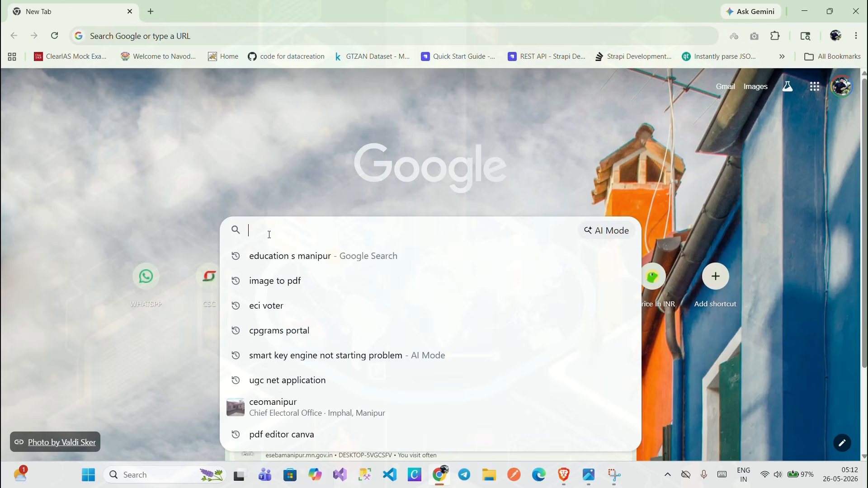
{"action": "type", "text": "eci"}
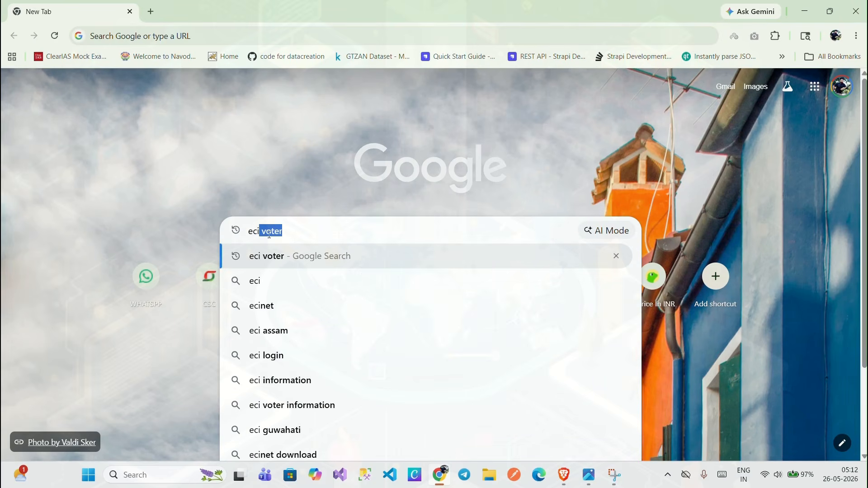
{"action": "type", "text": " voter"}
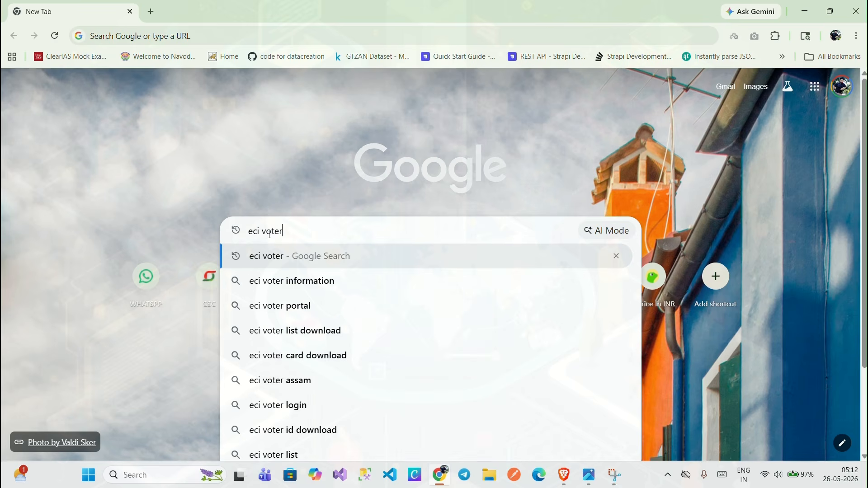
{"action": "key", "text": "Return"}
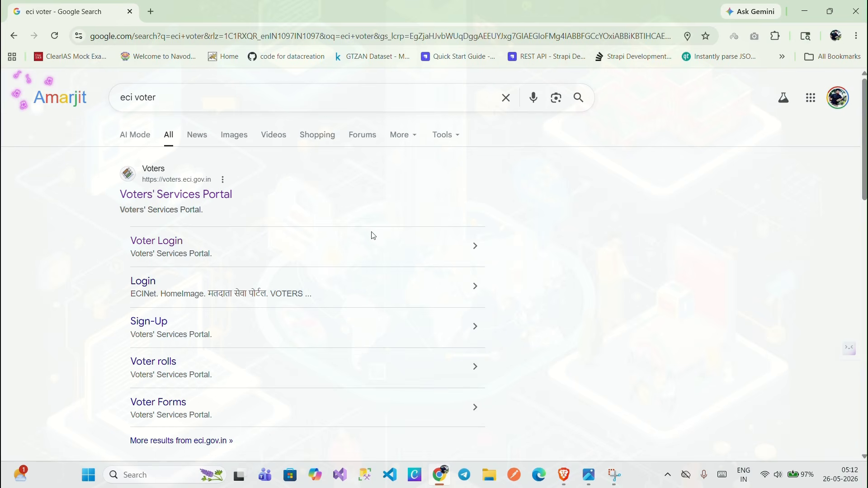
{"action": "left_click", "coordinate": [177, 199]}
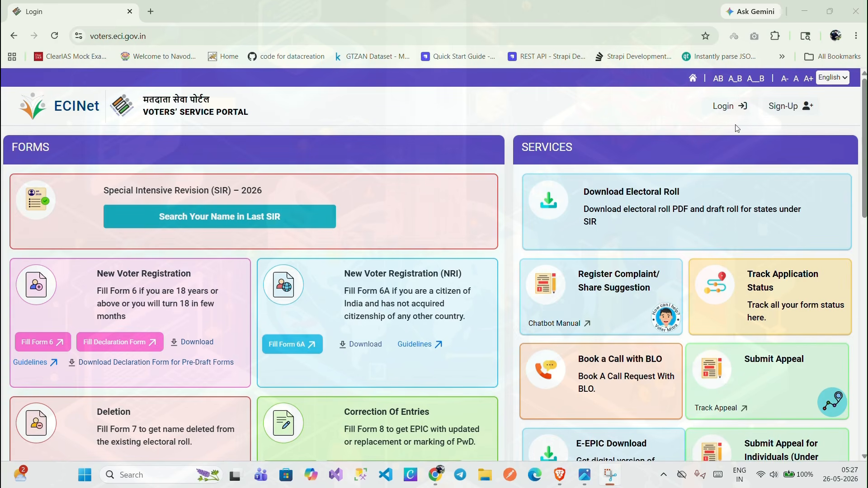
Open Sign-Up, paste the mobile number and enter the captcha text.
{"action": "left_click", "coordinate": [791, 109]}
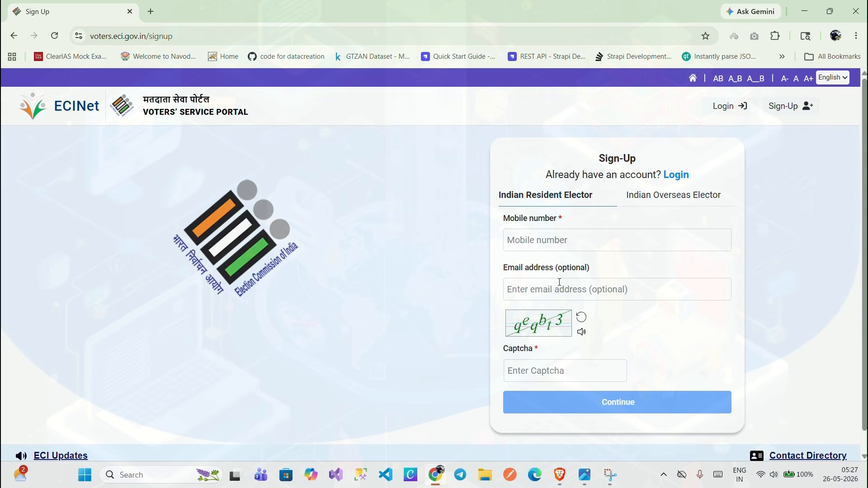
{"action": "left_click", "coordinate": [562, 244]}
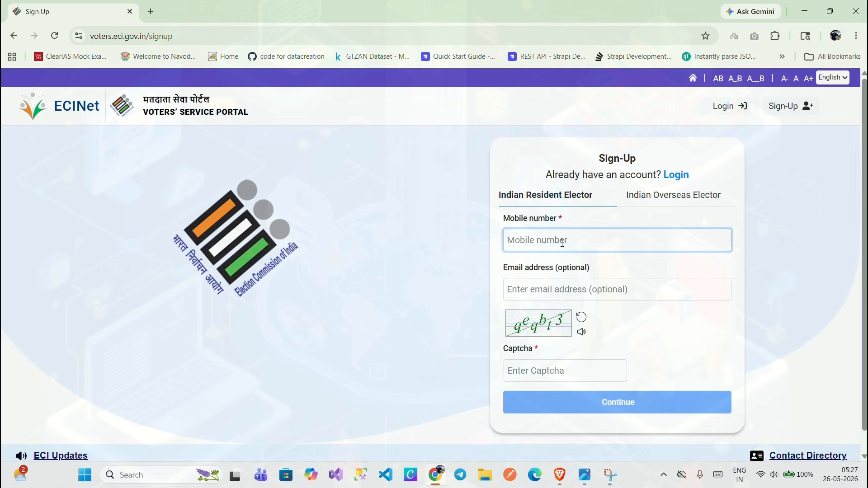
{"action": "key", "text": "ctrl+v"}
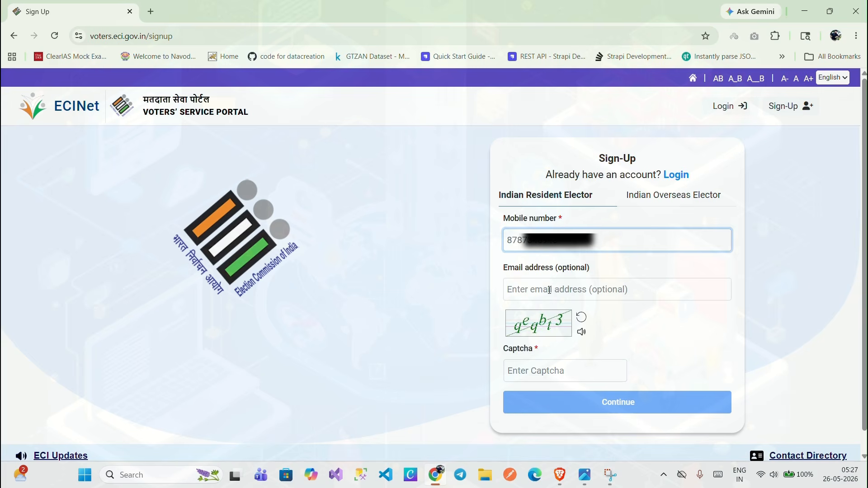
{"action": "left_click", "coordinate": [581, 289]}
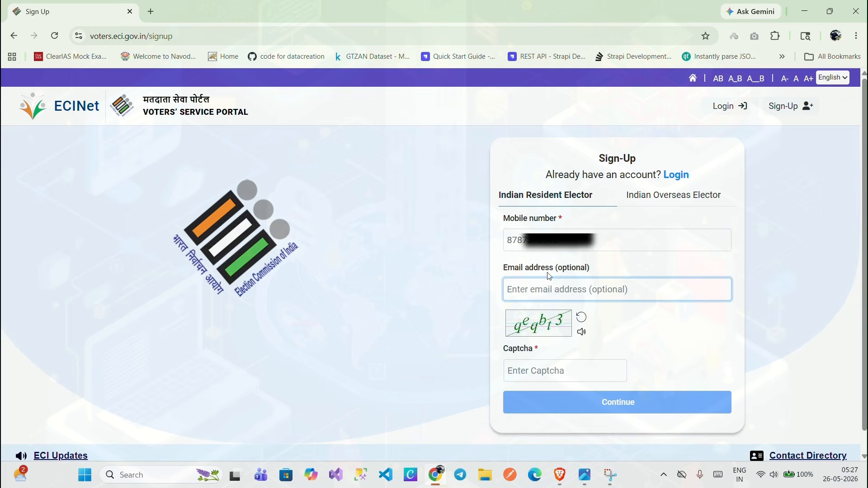
{"action": "left_click", "coordinate": [590, 371]}
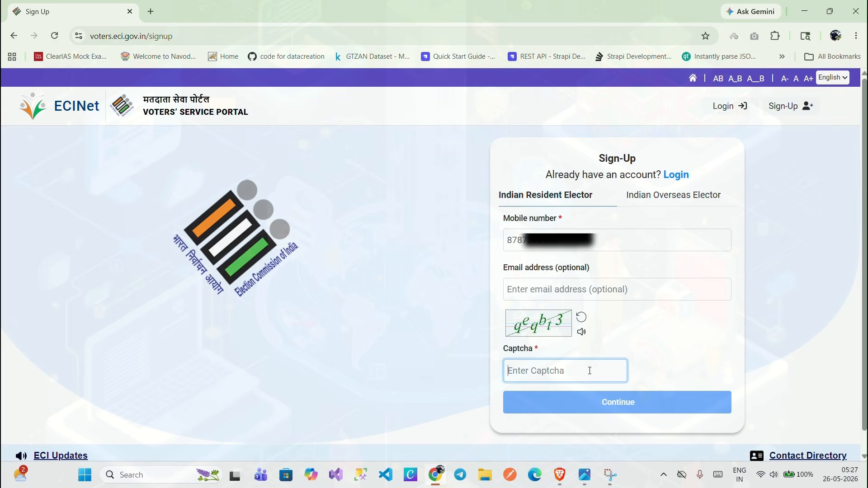
{"action": "type", "text": "qe"}
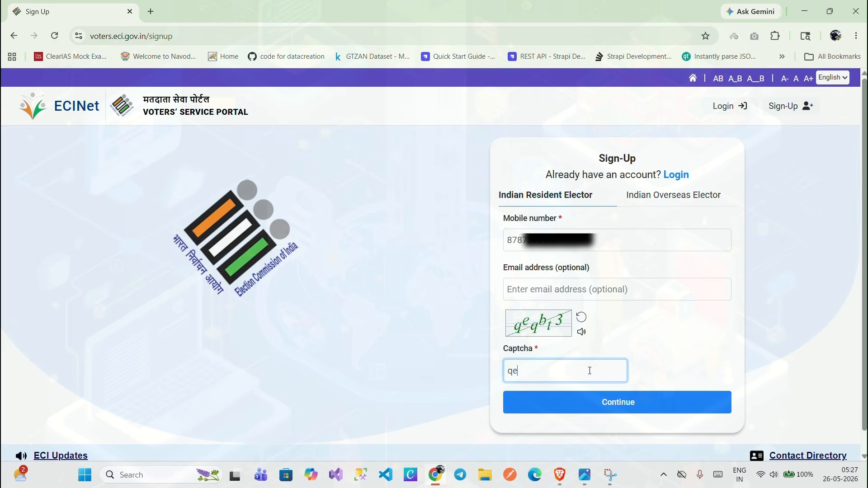
{"action": "type", "text": "qbt3"}
Continue, enter the applicant's first and last name, and request the sign-up OTP.
{"action": "left_click", "coordinate": [651, 406]}
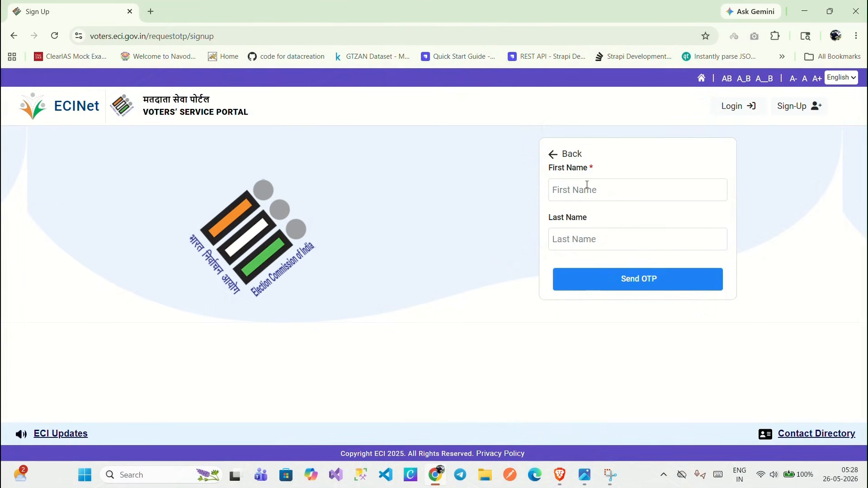
{"action": "left_click", "coordinate": [587, 184]}
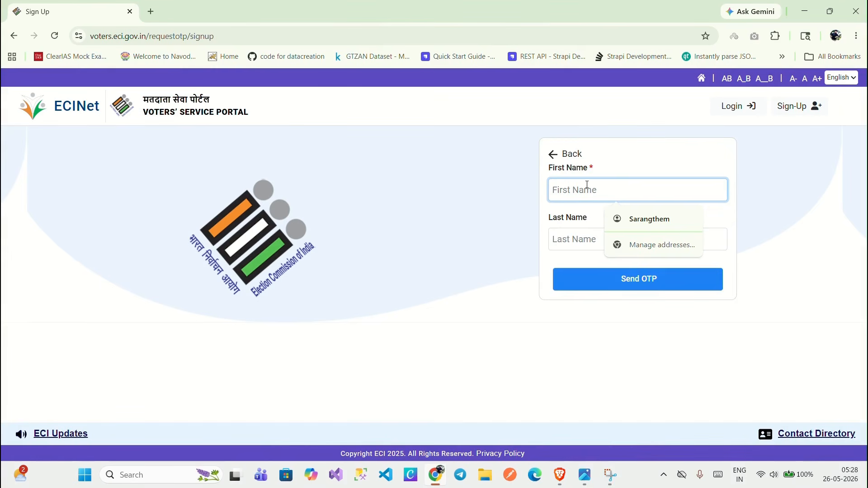
{"action": "type", "text": "Sarangthem"}
{"action": "left_click", "coordinate": [572, 238]}
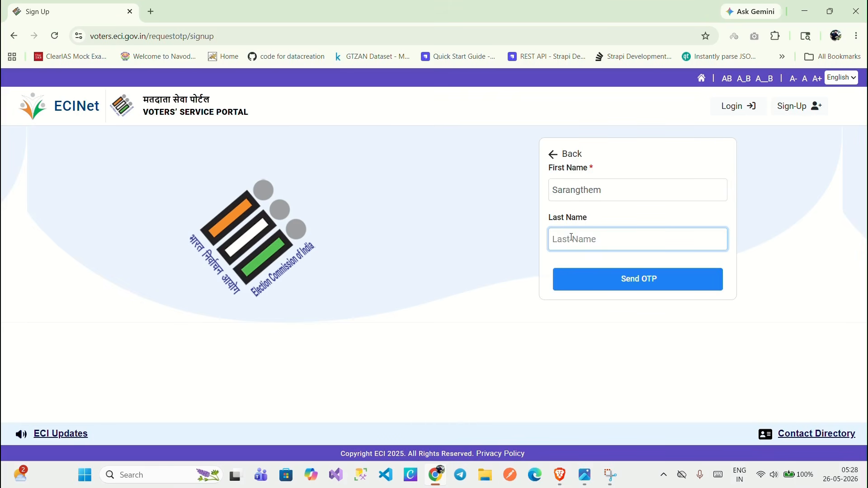
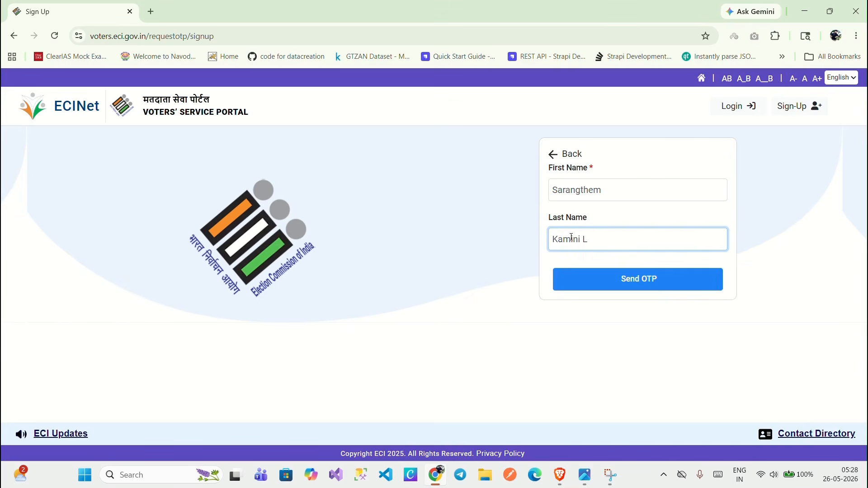
{"action": "left_click", "coordinate": [640, 283]}
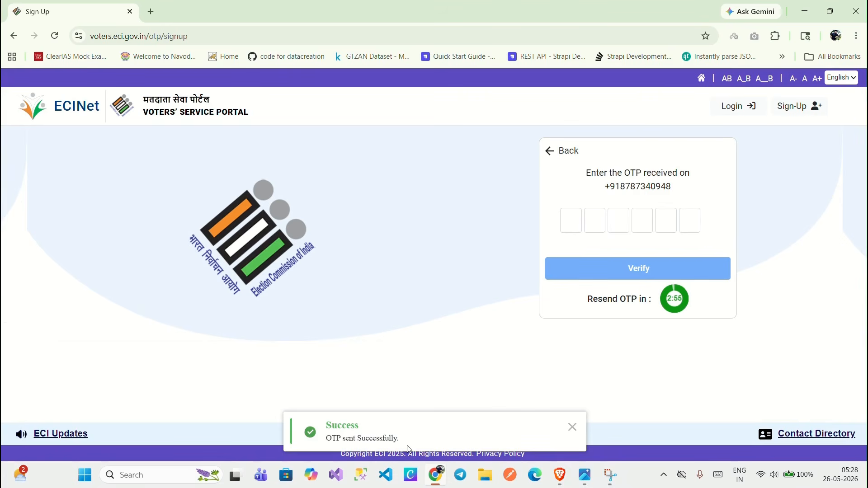
Enter and verify the six-digit sign-up OTP, then go to Login from the success dialog.
{"action": "left_click", "coordinate": [580, 218]}
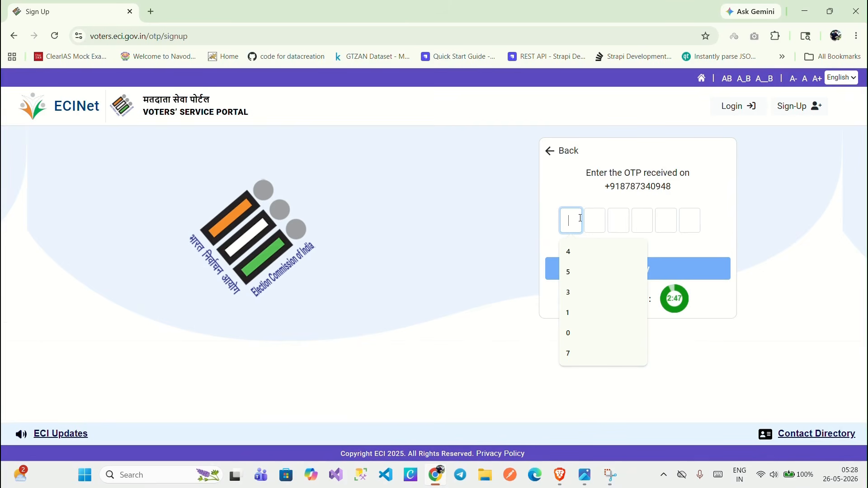
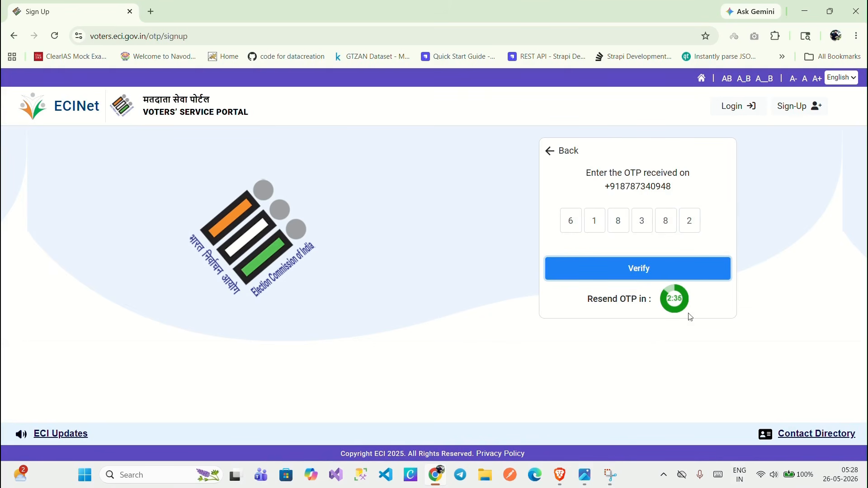
{"action": "left_click", "coordinate": [649, 277]}
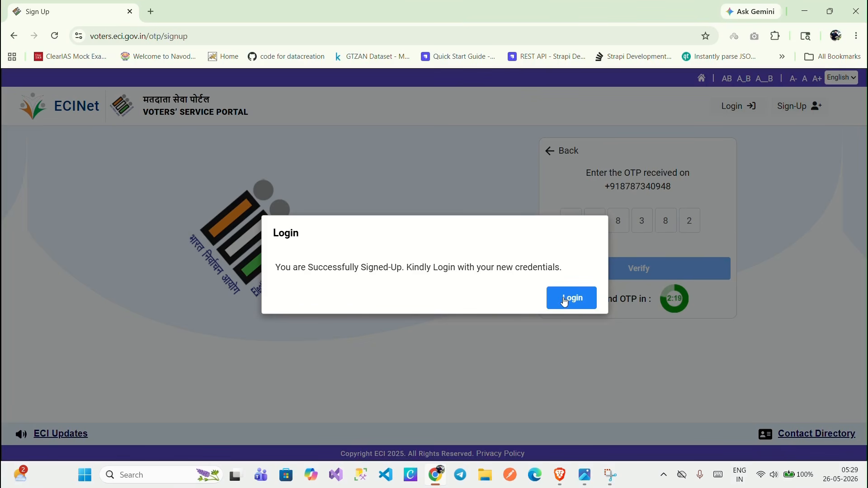
{"action": "left_click", "coordinate": [564, 300]}
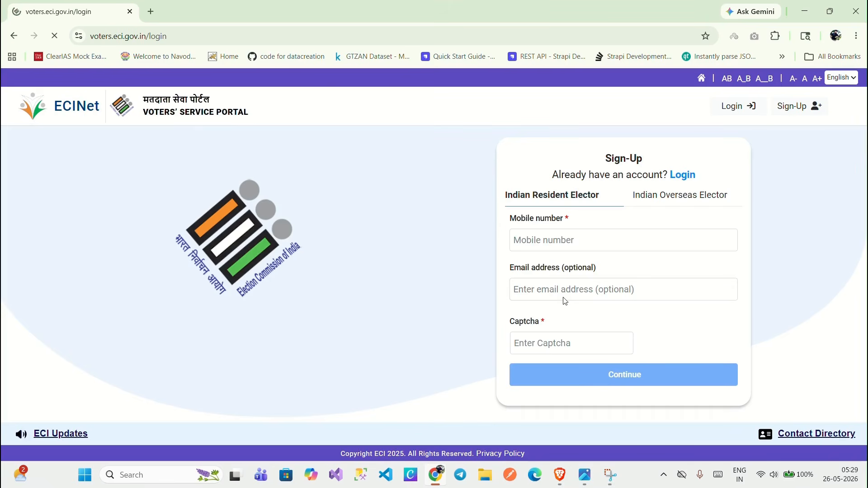
On the login form, enter the registered mobile number and captcha and request a login OTP.
{"action": "left_click", "coordinate": [683, 174]}
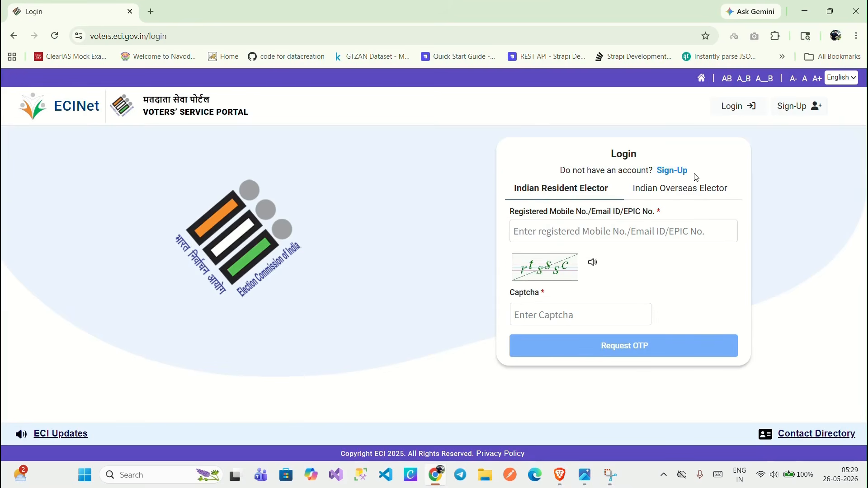
{"action": "left_click", "coordinate": [559, 233]}
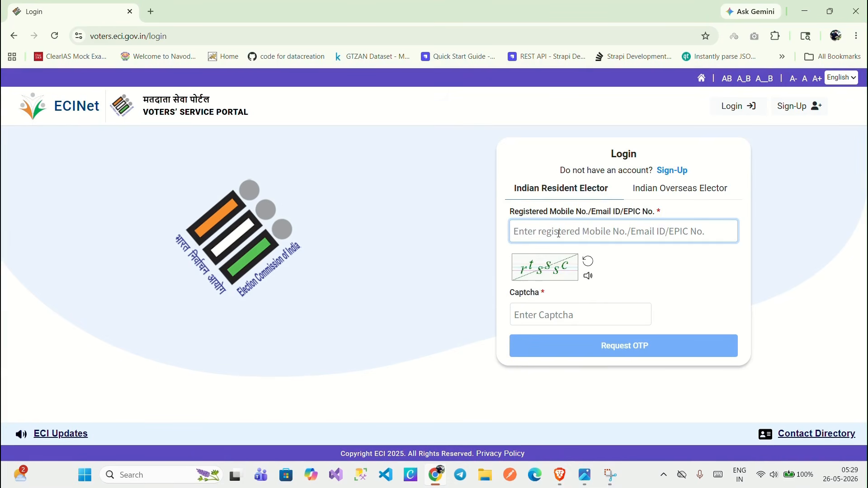
{"action": "type", "text": "87"}
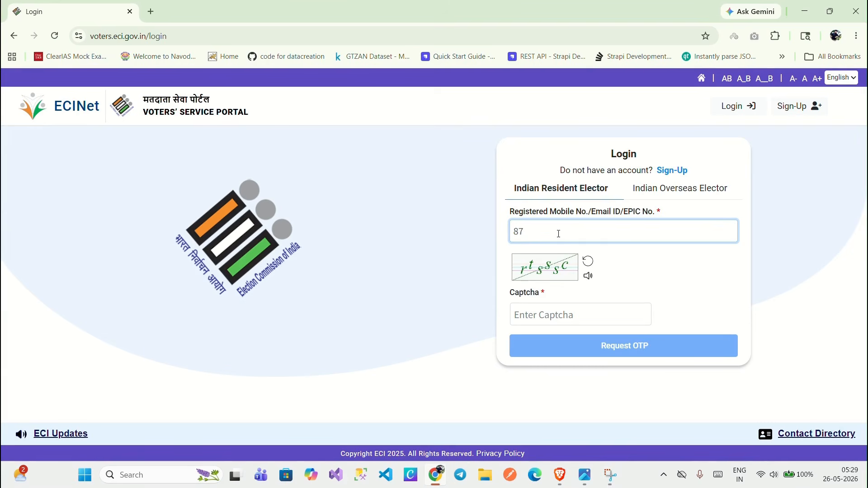
{"action": "type", "text": "87"}
{"action": "left_click", "coordinate": [555, 320]}
{"action": "type", "text": "r"}
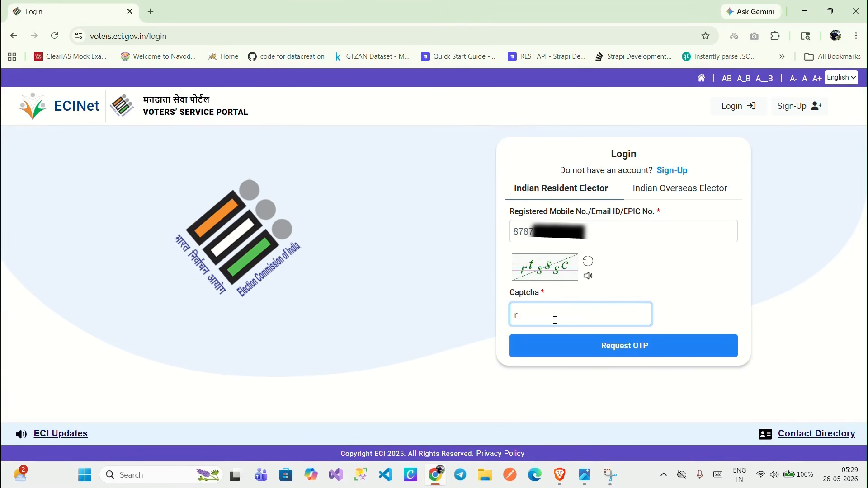
{"action": "type", "text": "tsssc"}
{"action": "left_click", "coordinate": [681, 382]}
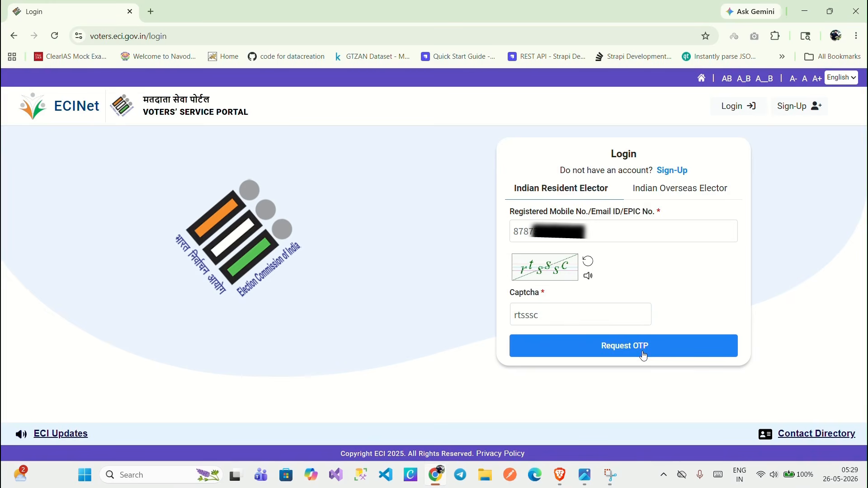
{"action": "left_click", "coordinate": [644, 355]}
Enter the six-digit login OTP and verify to sign in.
{"action": "left_click", "coordinate": [576, 218]}
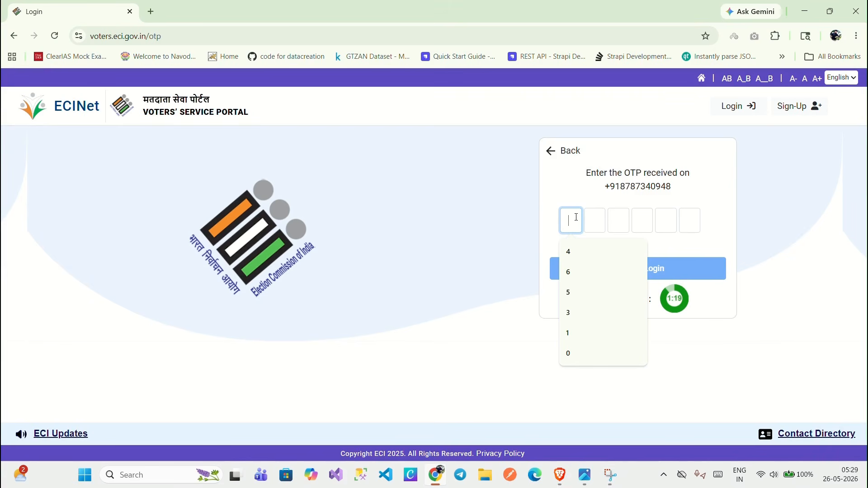
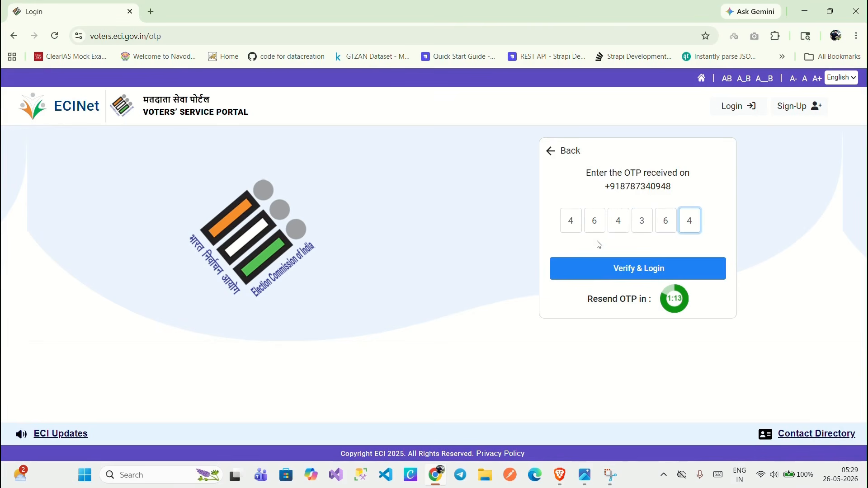
{"action": "left_click", "coordinate": [635, 276]}
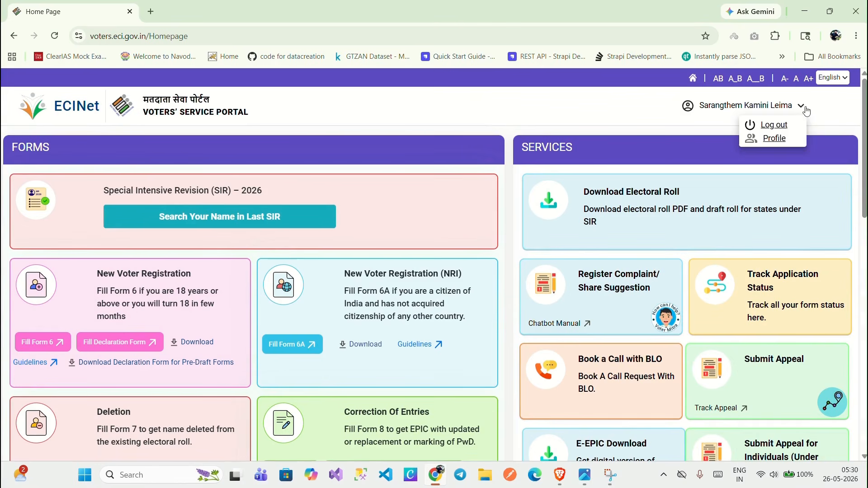
{"action": "mouse_move", "coordinate": [698, 115]}
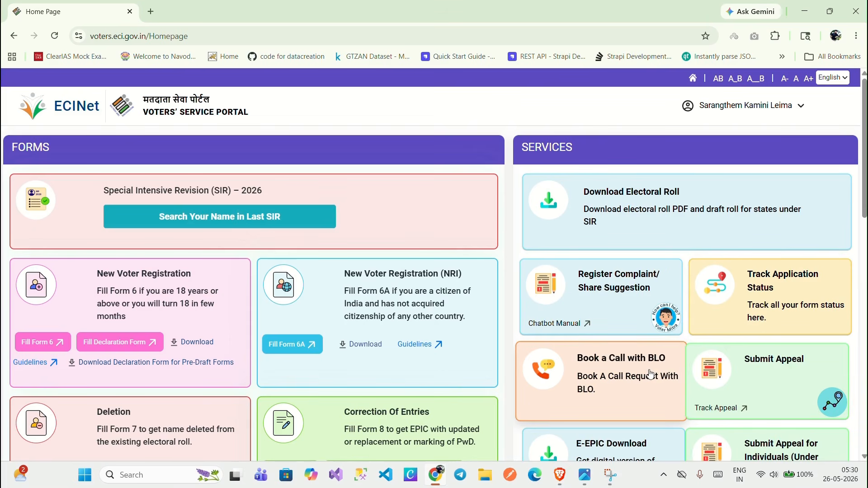
{"action": "scroll", "coordinate": [650, 374], "scroll_direction": "down", "scroll_amount": 1}
{"action": "scroll", "coordinate": [638, 374], "scroll_direction": "up", "scroll_amount": 1}
{"action": "scroll", "coordinate": [630, 375], "scroll_direction": "down", "scroll_amount": 1}
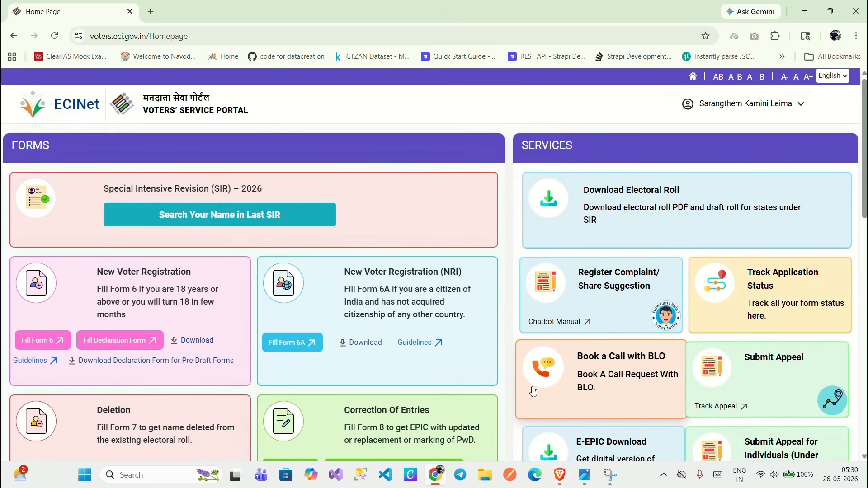
{"action": "scroll", "coordinate": [533, 392], "scroll_direction": "down", "scroll_amount": 7}
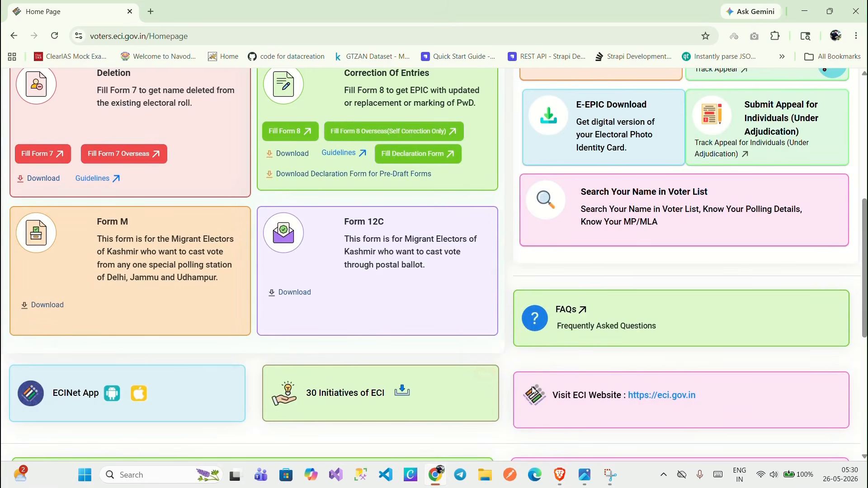
{"action": "scroll", "coordinate": [534, 392], "scroll_direction": "up", "scroll_amount": 5}
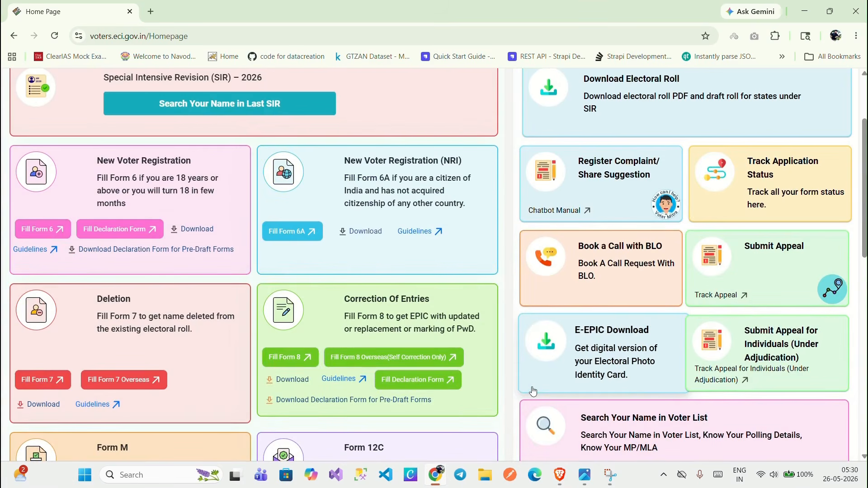
{"action": "scroll", "coordinate": [534, 392], "scroll_direction": "up", "scroll_amount": 3}
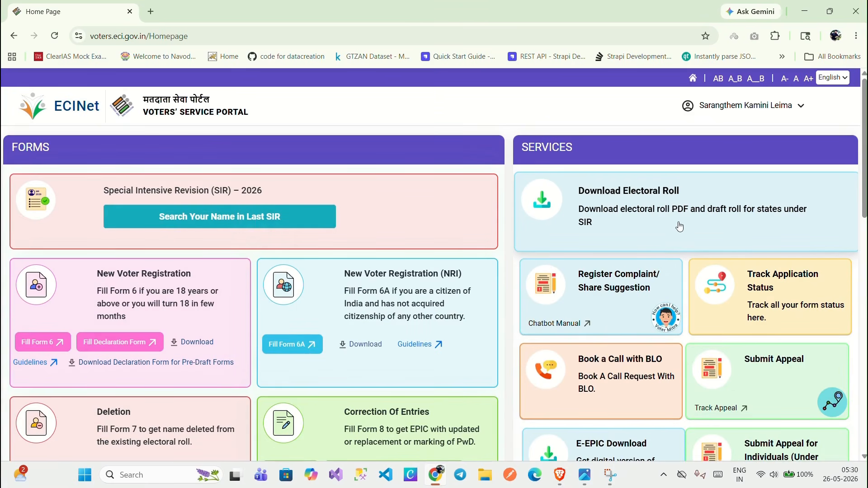
{"action": "scroll", "coordinate": [680, 226], "scroll_direction": "down", "scroll_amount": 5}
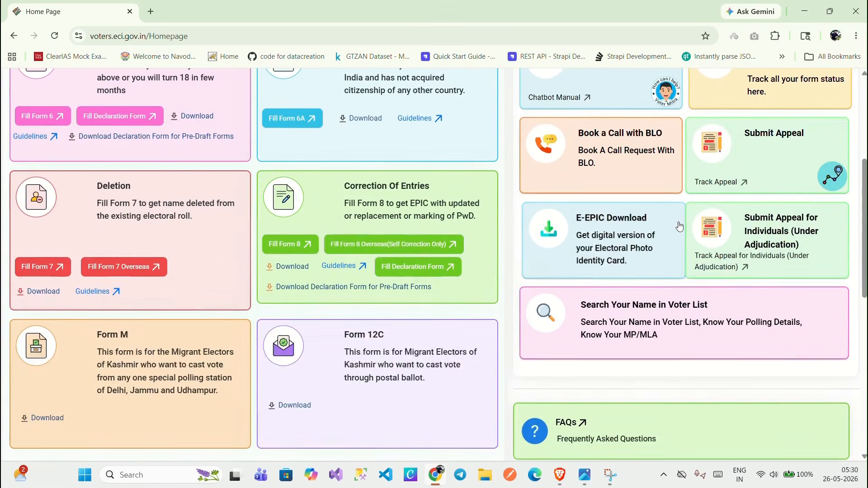
{"action": "scroll", "coordinate": [645, 399], "scroll_direction": "up", "scroll_amount": 4}
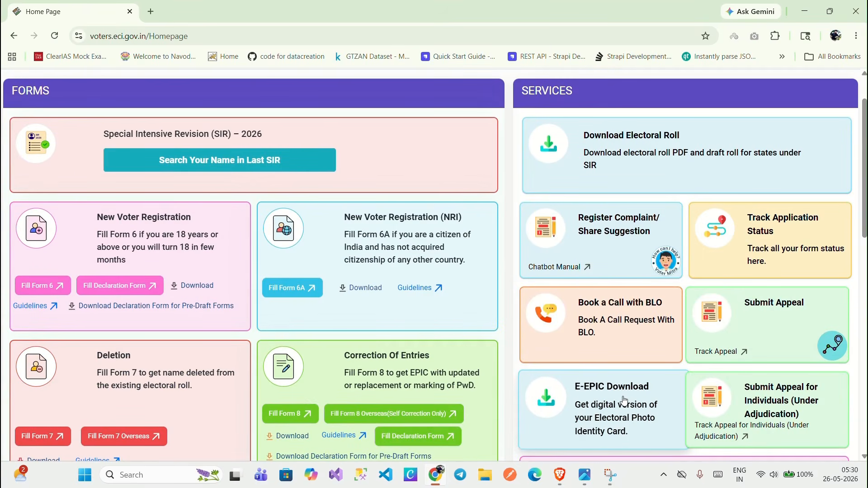
{"action": "scroll", "coordinate": [624, 400], "scroll_direction": "down", "scroll_amount": 3}
{"action": "scroll", "coordinate": [625, 401], "scroll_direction": "up", "scroll_amount": 5}
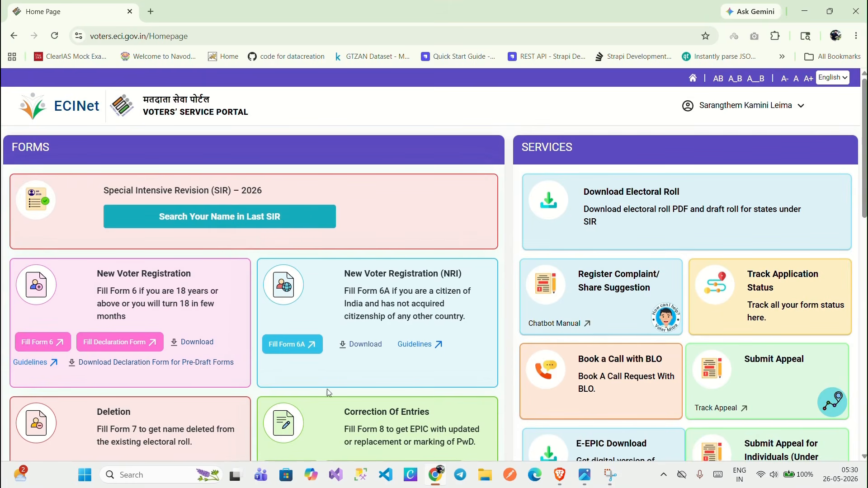
{"action": "scroll", "coordinate": [540, 384], "scroll_direction": "down", "scroll_amount": 4}
{"action": "scroll", "coordinate": [541, 385], "scroll_direction": "up", "scroll_amount": 3}
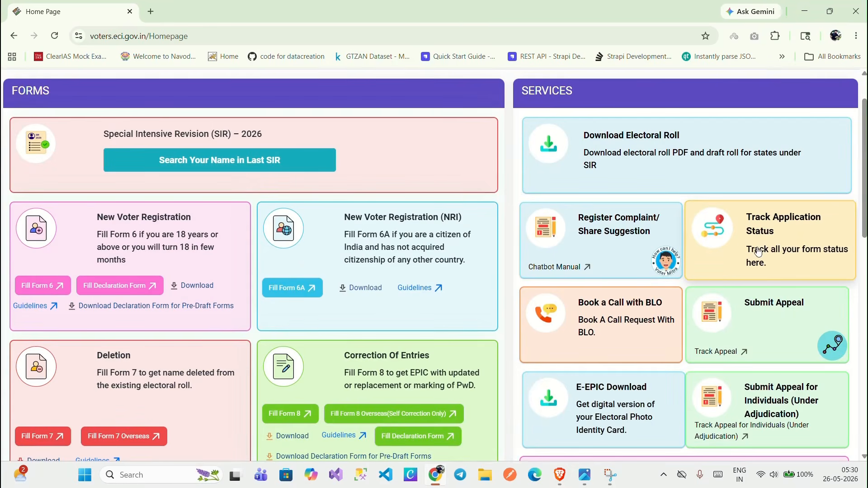
Go through Track Application Status to Voter Registration Forms and browse the form cards.
{"action": "left_click", "coordinate": [728, 251]}
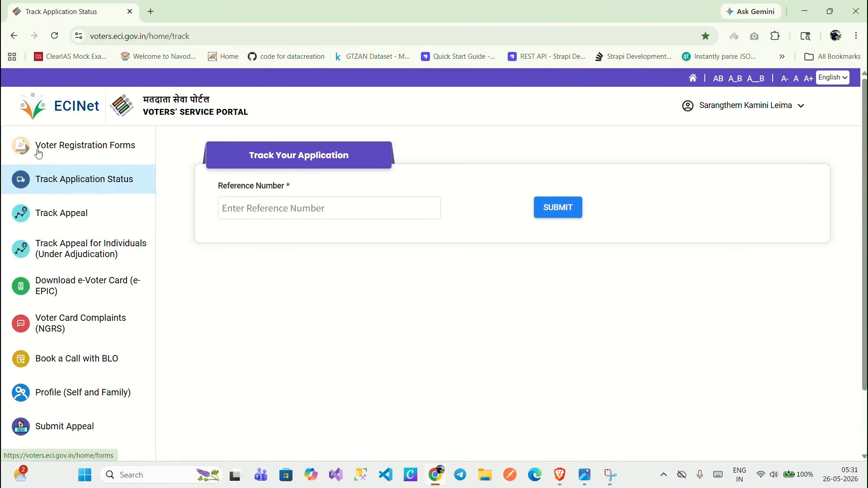
{"action": "left_click", "coordinate": [68, 156]}
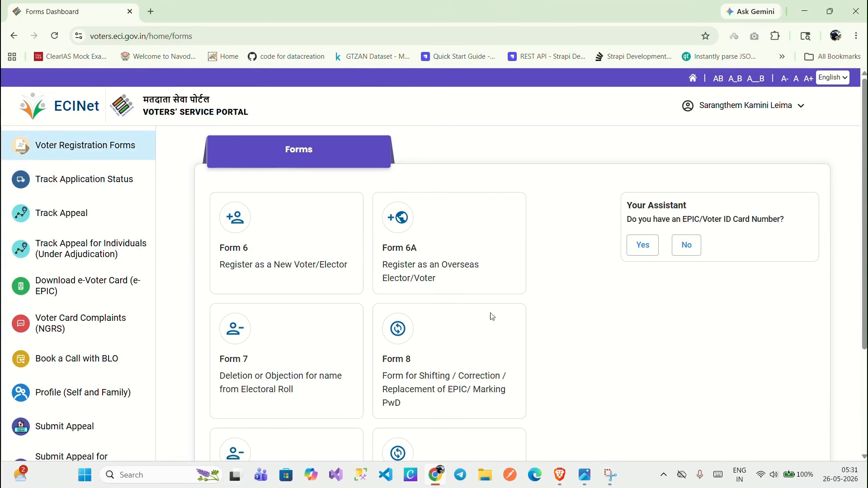
{"action": "scroll", "coordinate": [490, 318], "scroll_direction": "down", "scroll_amount": 3}
{"action": "scroll", "coordinate": [490, 318], "scroll_direction": "up", "scroll_amount": 3}
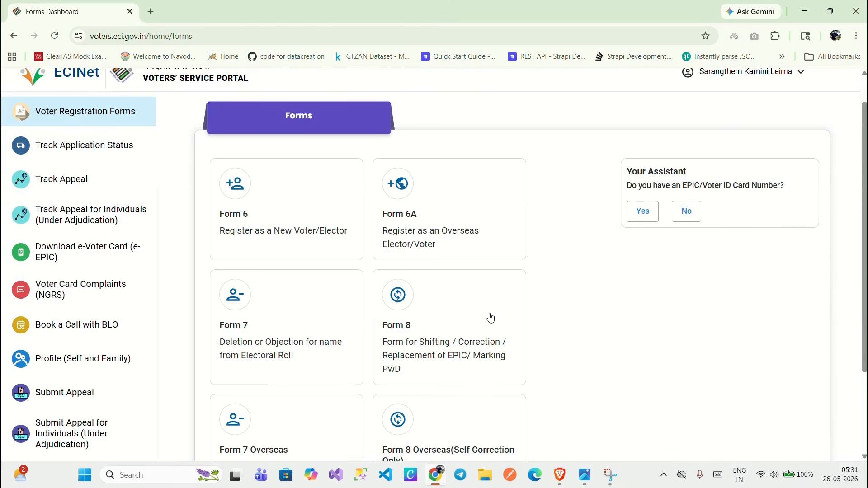
{"action": "scroll", "coordinate": [490, 318], "scroll_direction": "down", "scroll_amount": 1}
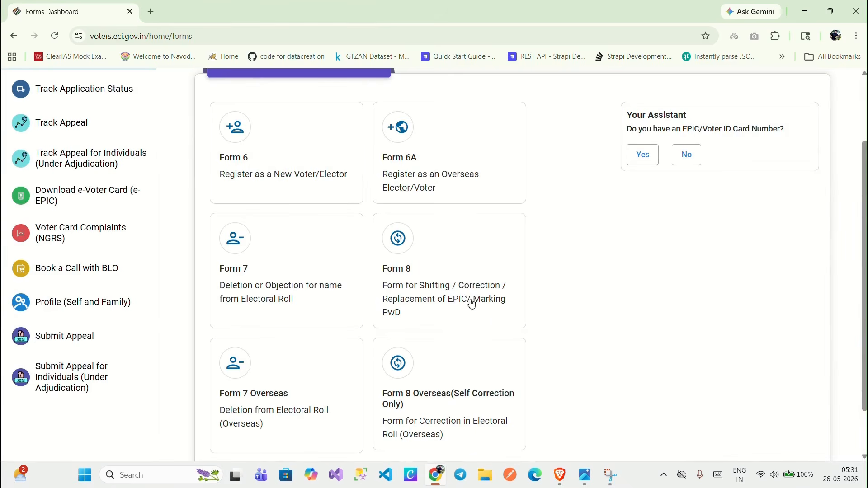
{"action": "scroll", "coordinate": [430, 413], "scroll_direction": "down", "scroll_amount": 2}
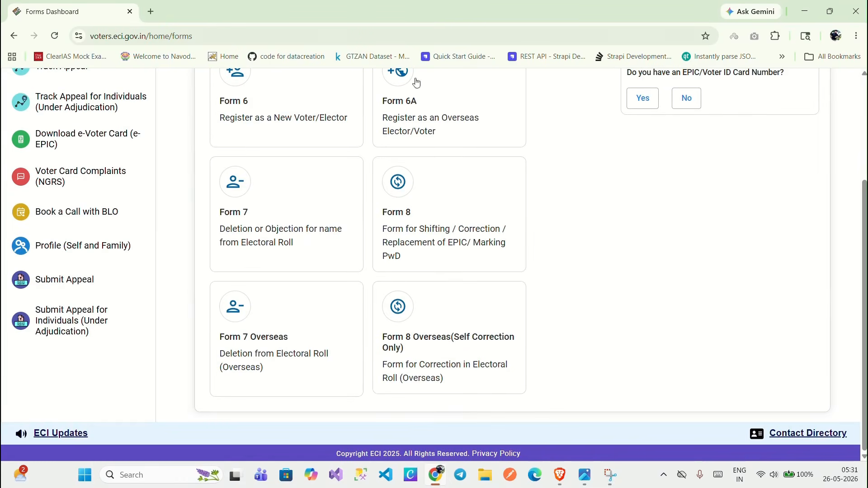
{"action": "scroll", "coordinate": [482, 351], "scroll_direction": "up", "scroll_amount": 1}
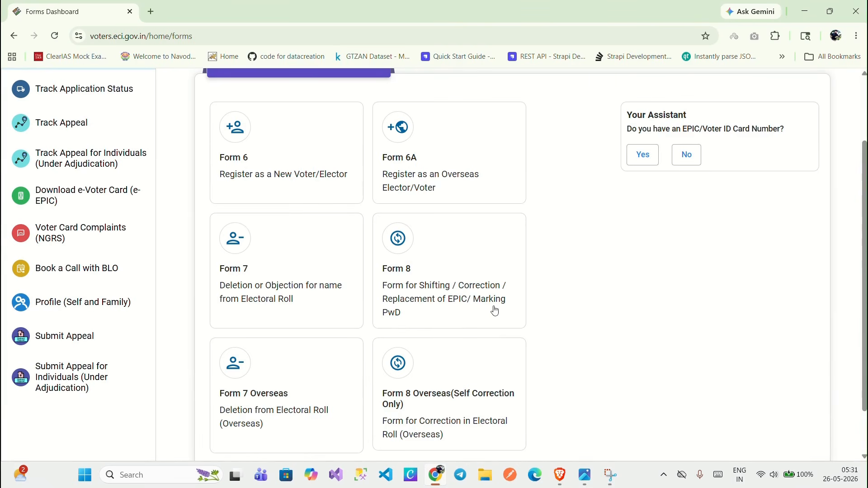
{"action": "scroll", "coordinate": [435, 324], "scroll_direction": "down", "scroll_amount": 1}
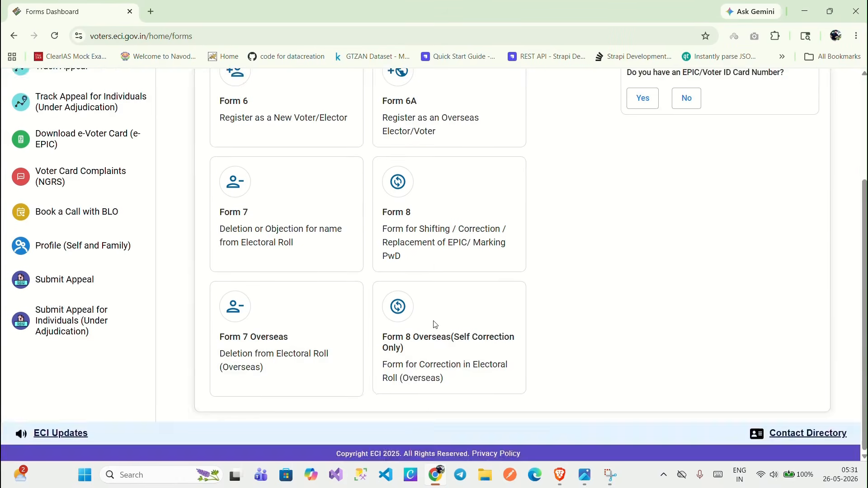
{"action": "scroll", "coordinate": [435, 324], "scroll_direction": "up", "scroll_amount": 2}
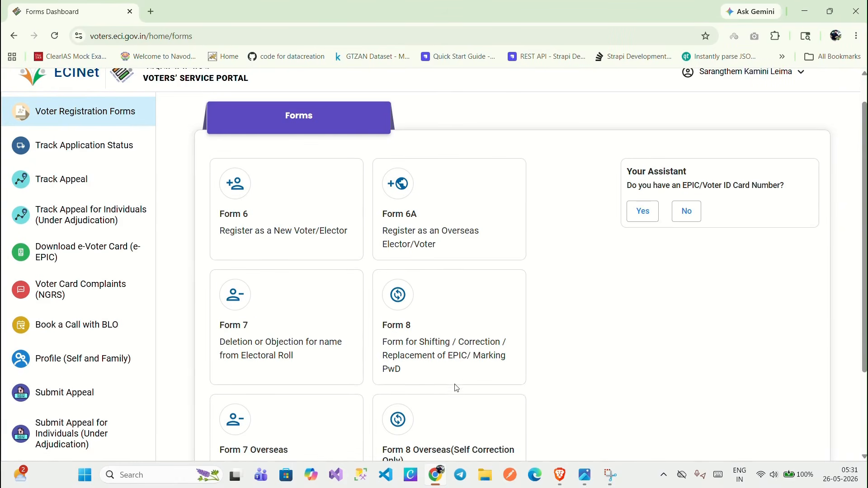
Open Form 8 for Self, enter the EPIC number and submit to find the elector record.
{"action": "left_click", "coordinate": [441, 330]}
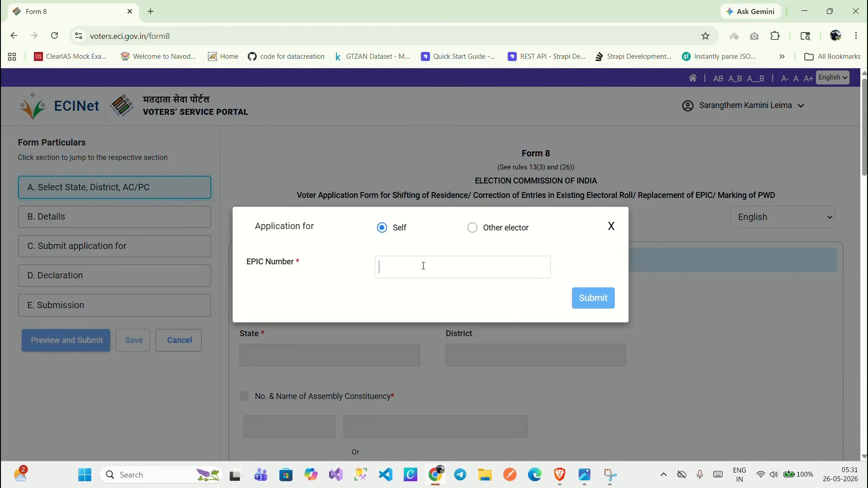
{"action": "left_click", "coordinate": [424, 266]}
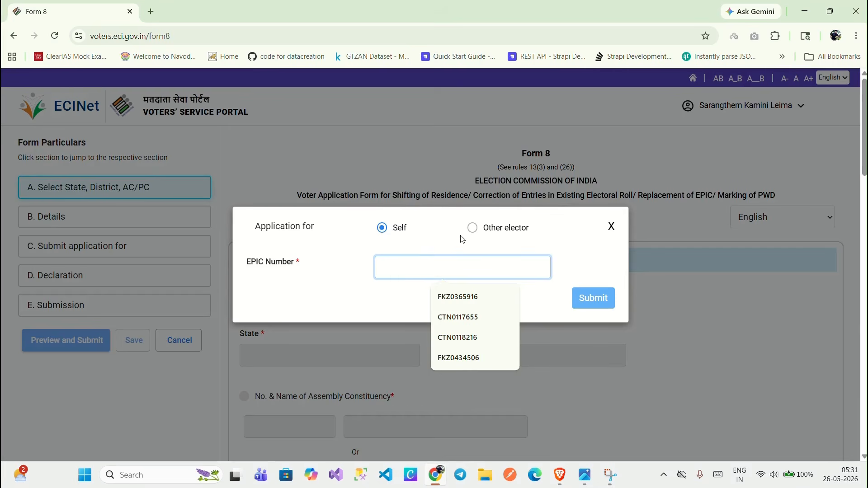
{"action": "left_click", "coordinate": [415, 266]}
{"action": "left_click", "coordinate": [415, 265]}
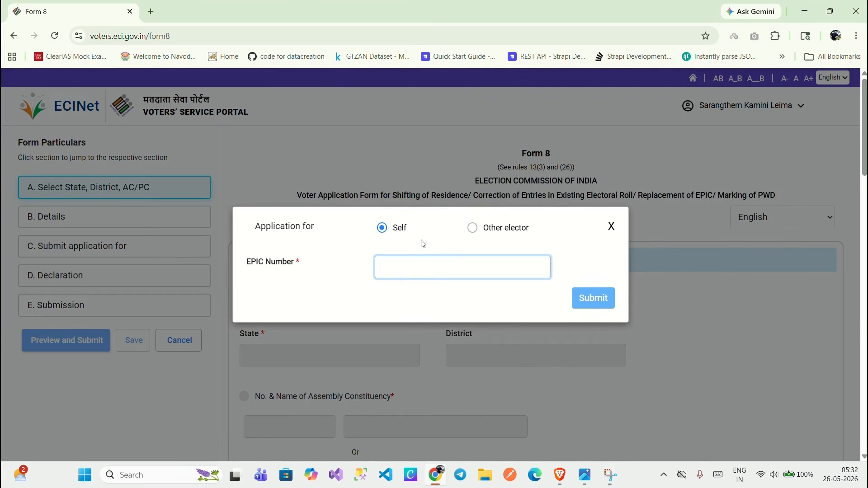
{"action": "left_click", "coordinate": [398, 264]}
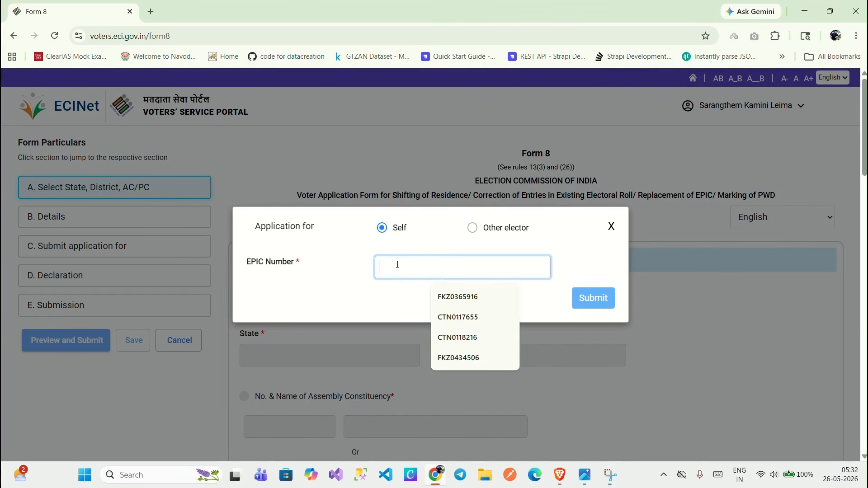
{"action": "mouse_move", "coordinate": [588, 475]}
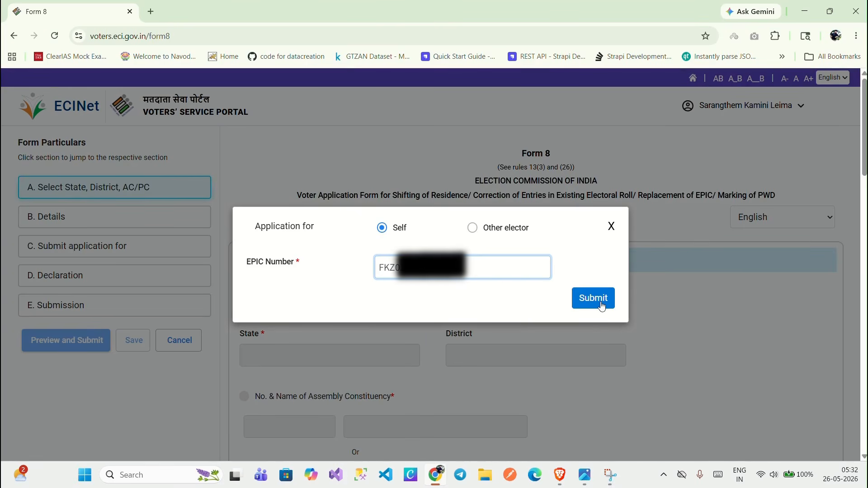
{"action": "left_click", "coordinate": [602, 307]}
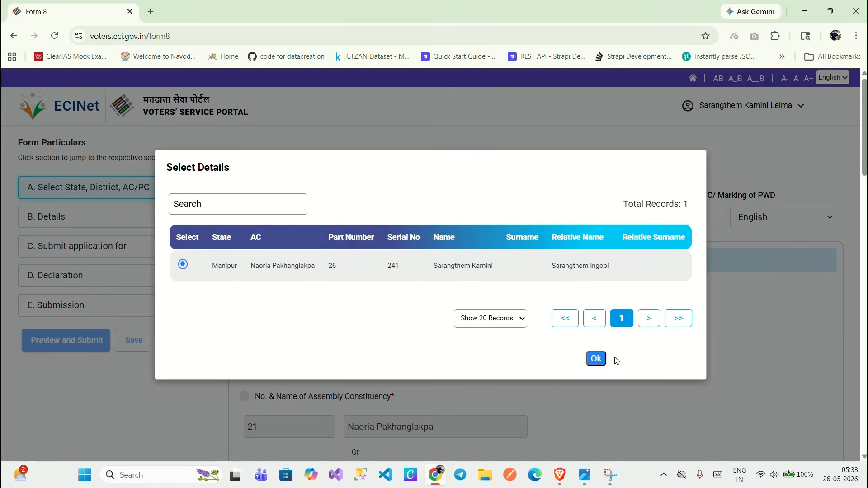
Confirm the found elector record and choose Correction of Entries in Existing Electoral Roll.
{"action": "left_click", "coordinate": [597, 362]}
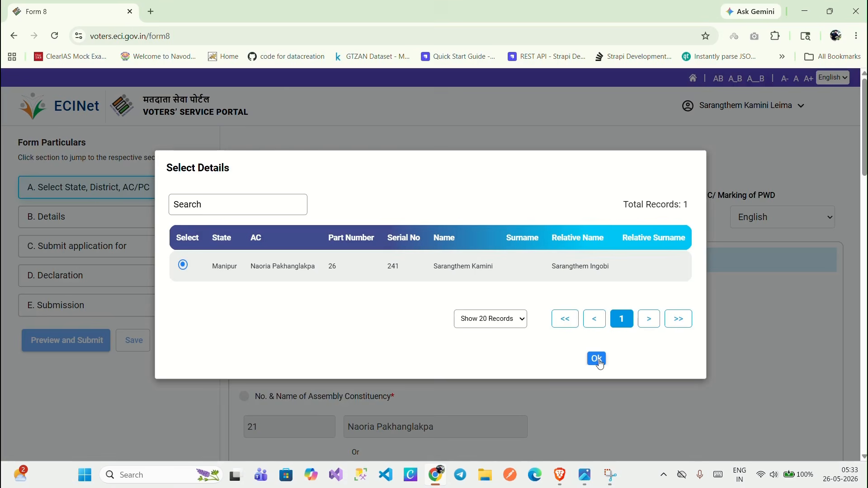
{"action": "left_click", "coordinate": [598, 361]}
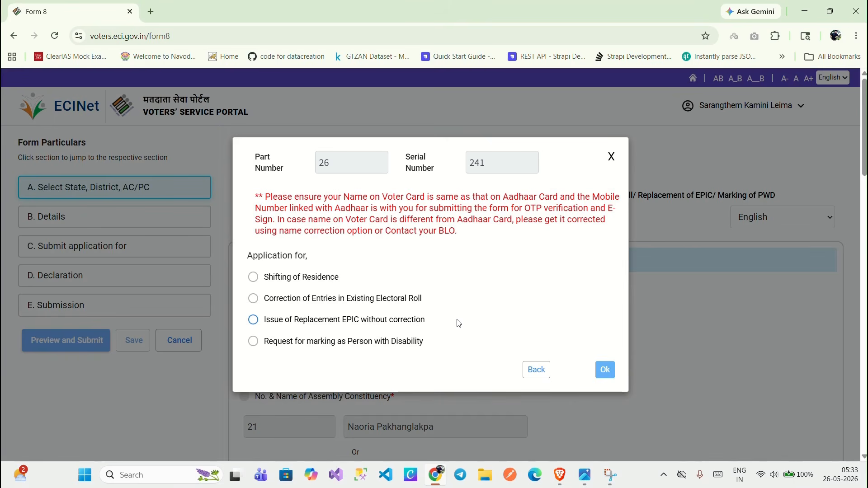
{"action": "left_click", "coordinate": [269, 301]}
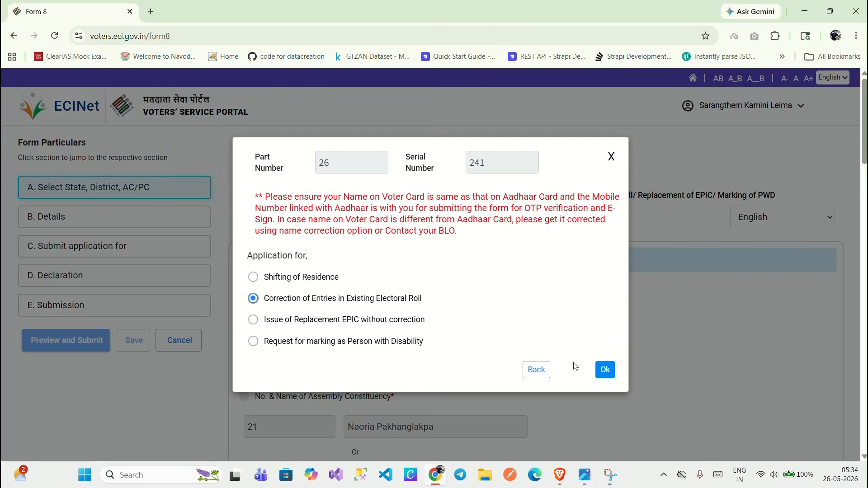
{"action": "left_click", "coordinate": [606, 370]}
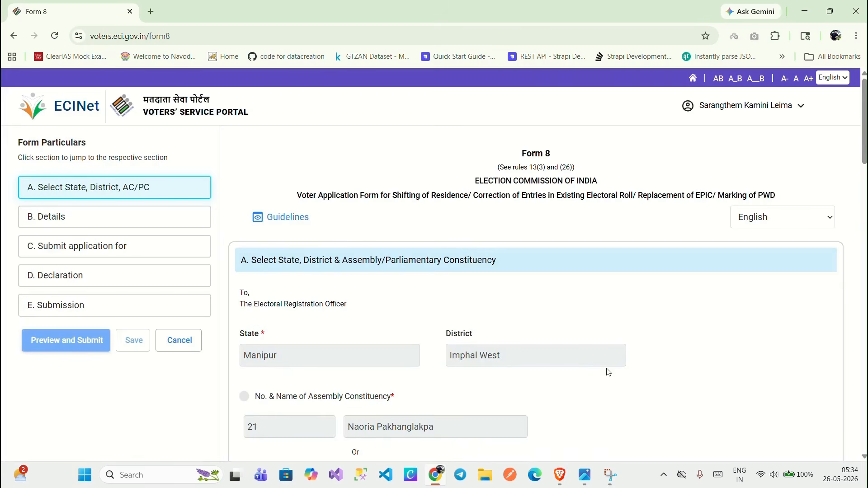
{"action": "scroll", "coordinate": [609, 373], "scroll_direction": "down", "scroll_amount": 1}
{"action": "left_click_drag", "start_coordinate": [521, 154], "coordinate": [552, 155]}
{"action": "left_click", "coordinate": [533, 287]}
{"action": "scroll", "coordinate": [533, 287], "scroll_direction": "down", "scroll_amount": 1}
{"action": "scroll", "coordinate": [534, 287], "scroll_direction": "down", "scroll_amount": 5}
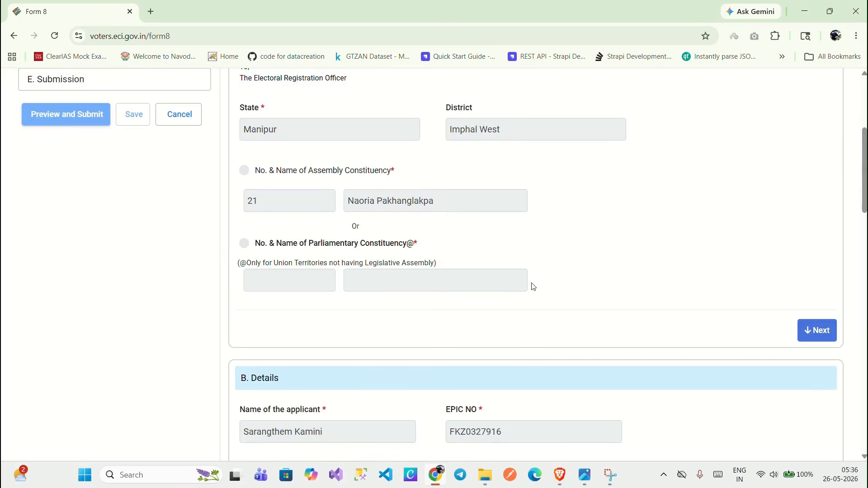
{"action": "scroll", "coordinate": [533, 287], "scroll_direction": "down", "scroll_amount": 1}
{"action": "scroll", "coordinate": [534, 287], "scroll_direction": "down", "scroll_amount": 4}
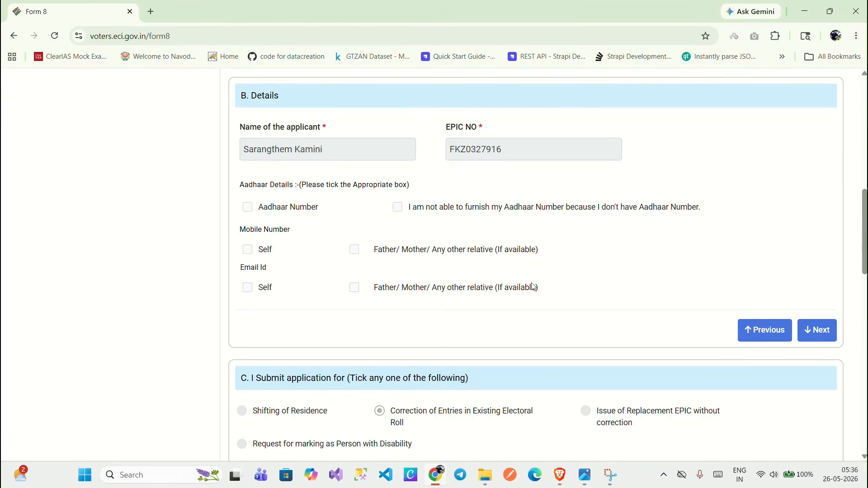
{"action": "scroll", "coordinate": [461, 333], "scroll_direction": "down", "scroll_amount": 2}
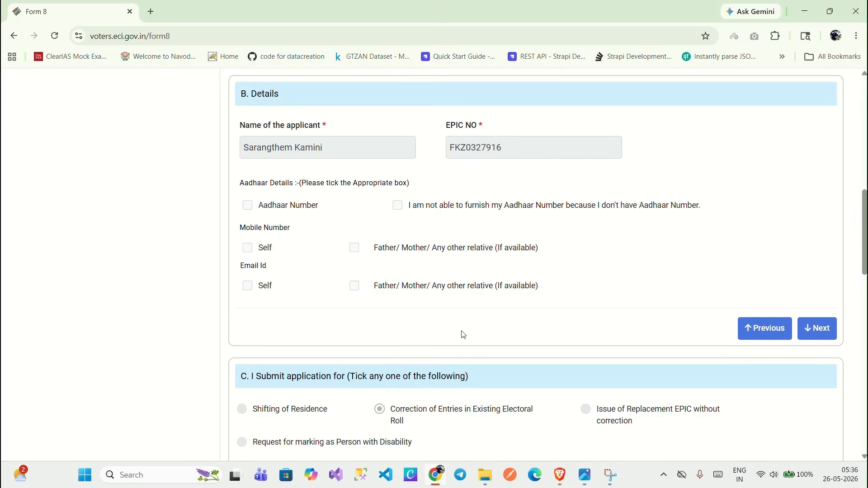
{"action": "scroll", "coordinate": [463, 334], "scroll_direction": "down", "scroll_amount": 1}
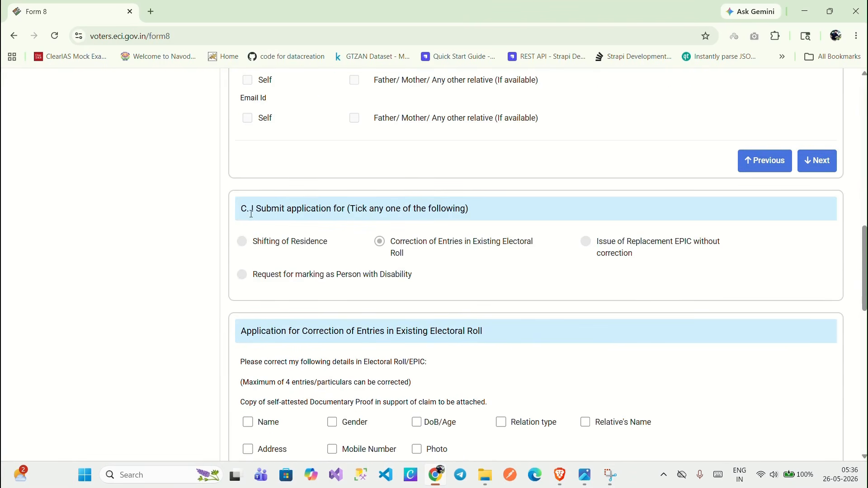
{"action": "scroll", "coordinate": [548, 326], "scroll_direction": "down", "scroll_amount": 2}
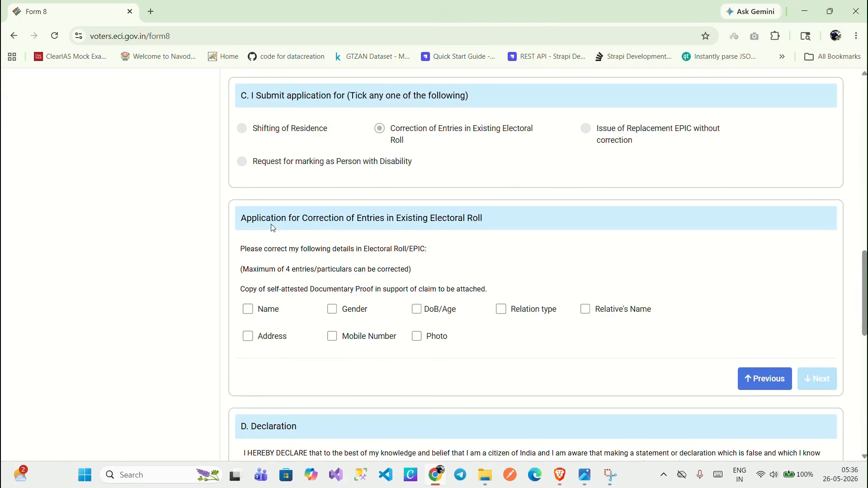
{"action": "scroll", "coordinate": [483, 333], "scroll_direction": "down", "scroll_amount": 1}
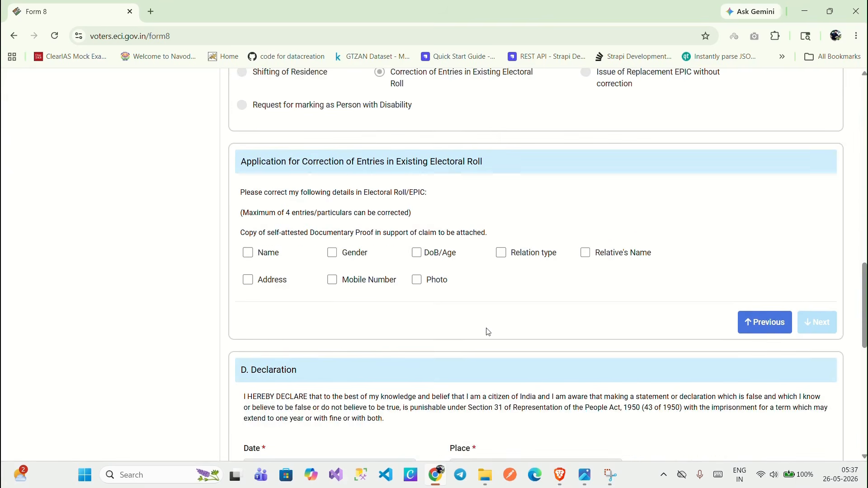
{"action": "scroll", "coordinate": [470, 326], "scroll_direction": "up", "scroll_amount": 1}
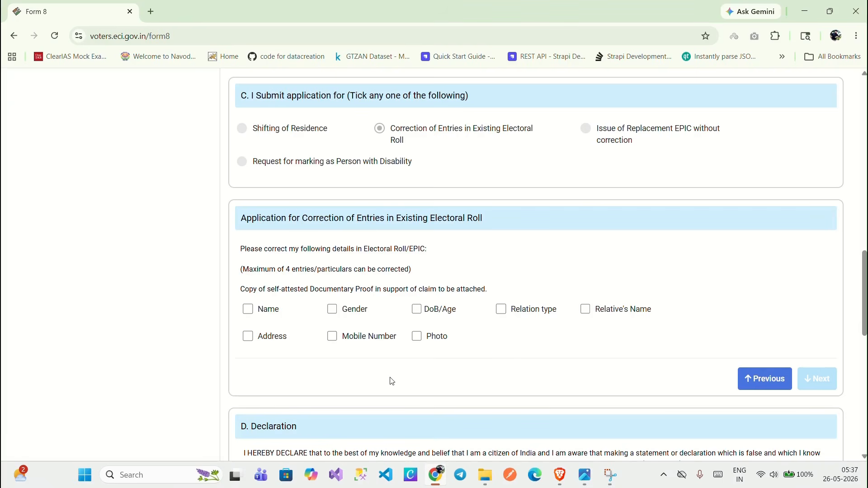
Tick Name, DoB/Age, Relative's Name and Address as entries to correct, dropping Relation type.
{"action": "left_click", "coordinate": [248, 309]}
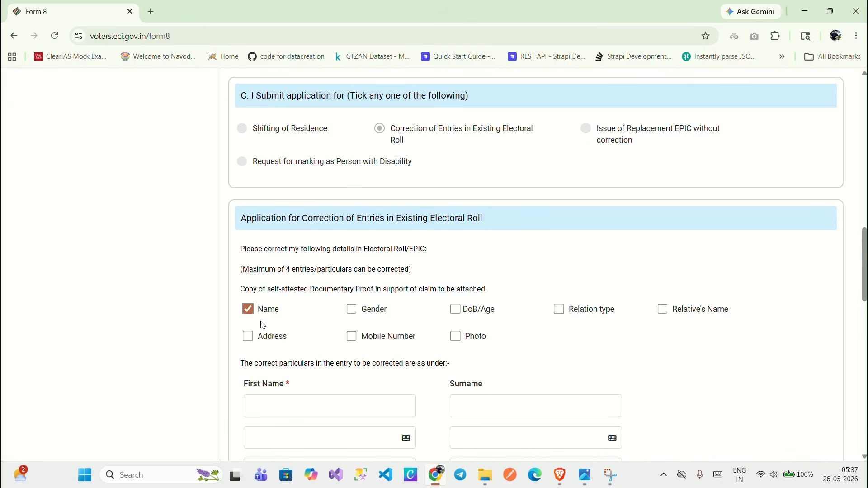
{"action": "scroll", "coordinate": [495, 397], "scroll_direction": "down", "scroll_amount": 1}
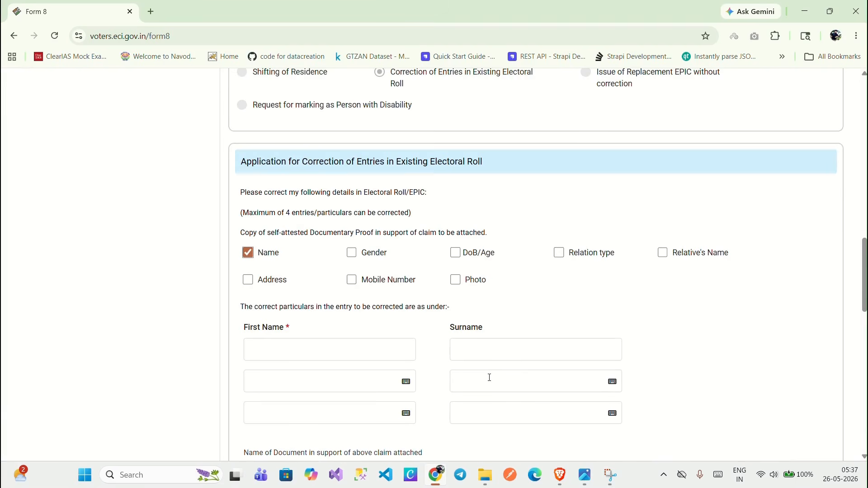
{"action": "left_click", "coordinate": [457, 255]}
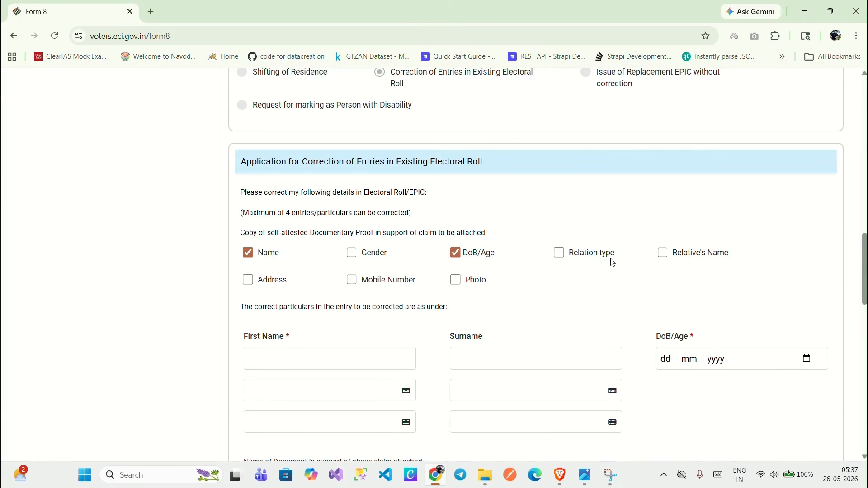
{"action": "left_click", "coordinate": [566, 256]}
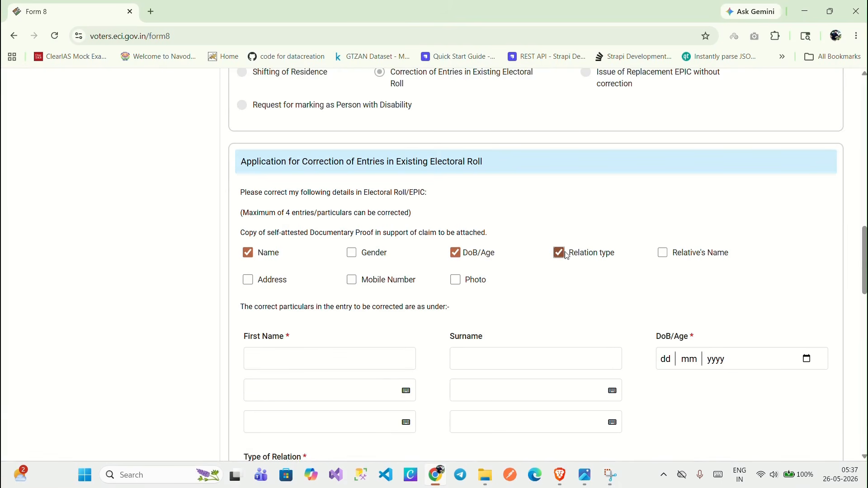
{"action": "left_click", "coordinate": [560, 253]}
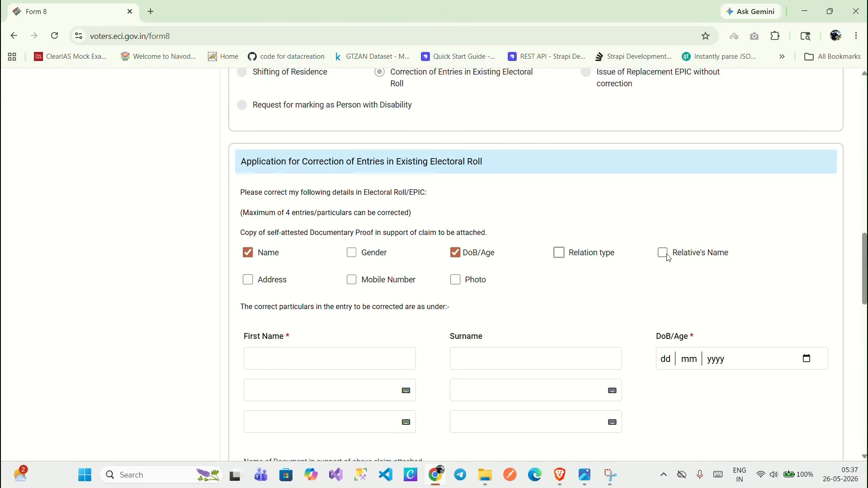
{"action": "left_click", "coordinate": [665, 259]}
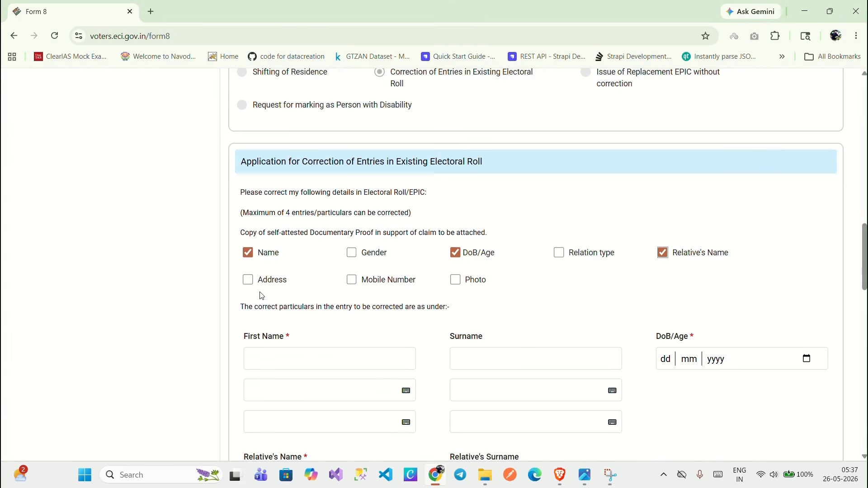
{"action": "left_click", "coordinate": [249, 281]}
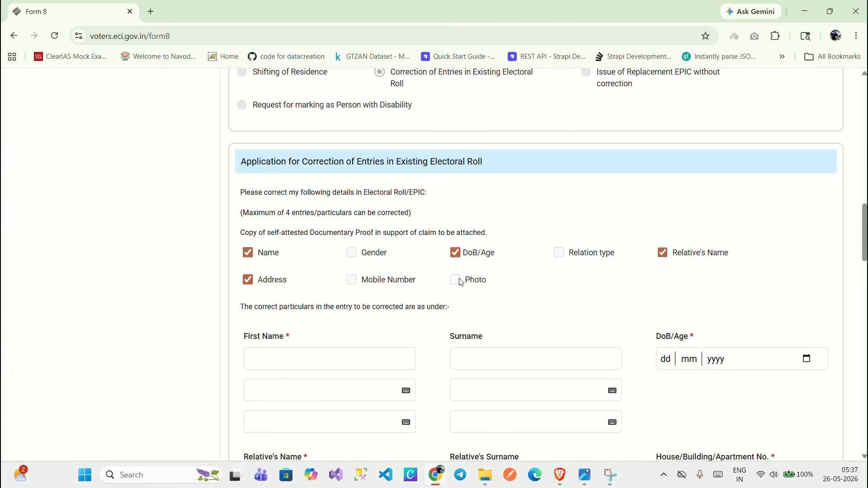
{"action": "scroll", "coordinate": [561, 349], "scroll_direction": "down", "scroll_amount": 3}
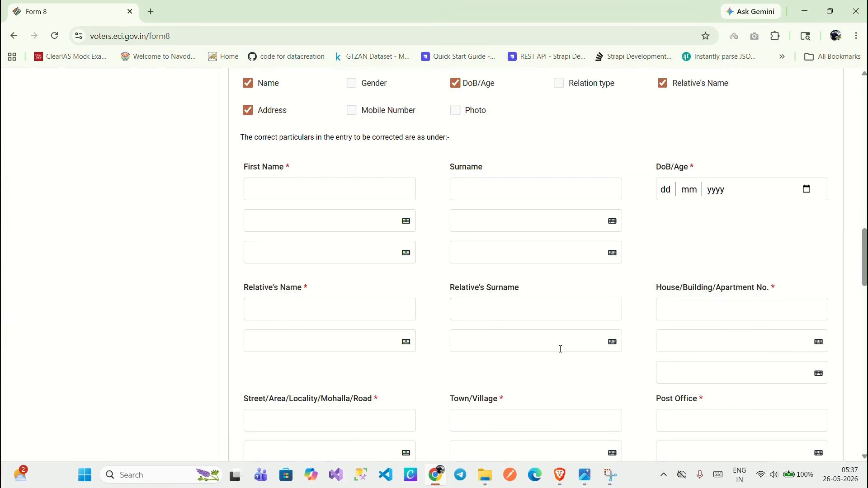
{"action": "scroll", "coordinate": [561, 349], "scroll_direction": "down", "scroll_amount": 4}
{"action": "scroll", "coordinate": [561, 349], "scroll_direction": "up", "scroll_amount": 3}
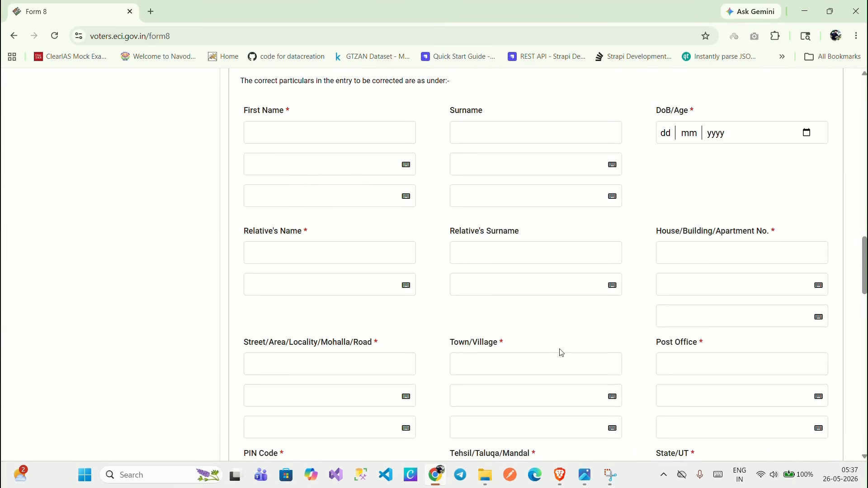
{"action": "scroll", "coordinate": [561, 353], "scroll_direction": "down", "scroll_amount": 2}
{"action": "scroll", "coordinate": [561, 351], "scroll_direction": "up", "scroll_amount": 6}
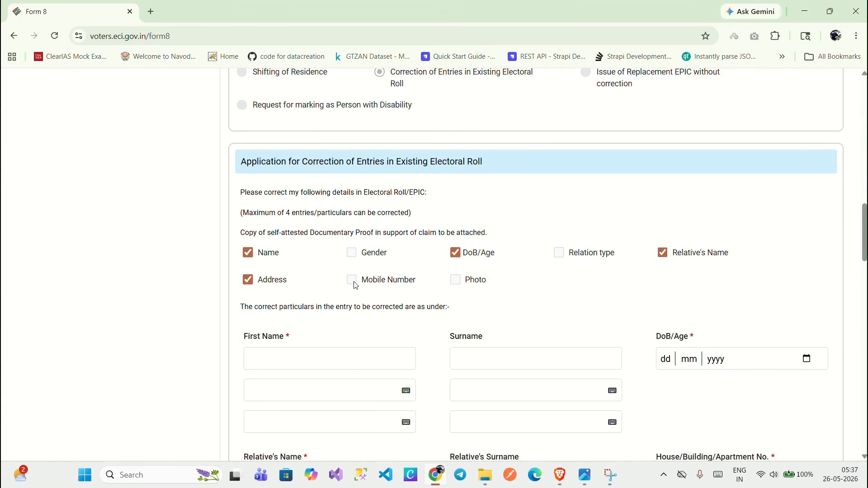
Untick DoB/Age and add Mobile Number, leaving Name, Relative's Name, Address and Mobile Number ticked.
{"action": "left_click", "coordinate": [455, 254]}
{"action": "scroll", "coordinate": [455, 254], "scroll_direction": "up", "scroll_amount": 1}
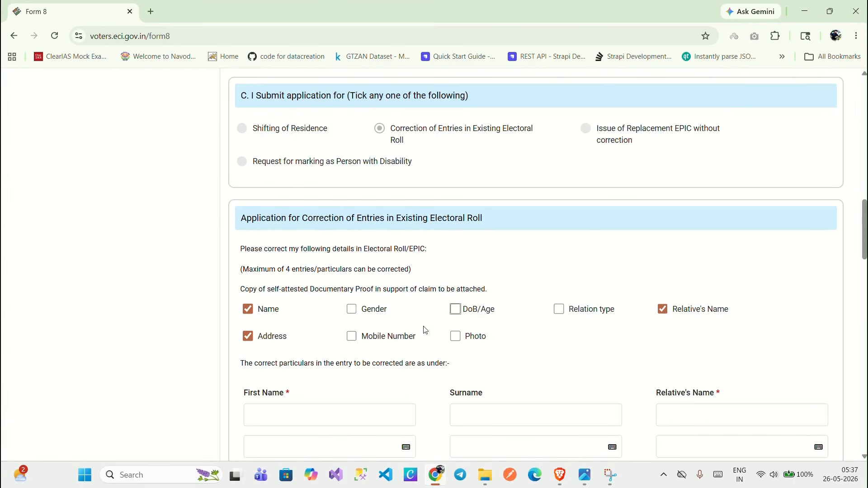
{"action": "left_click", "coordinate": [355, 337]}
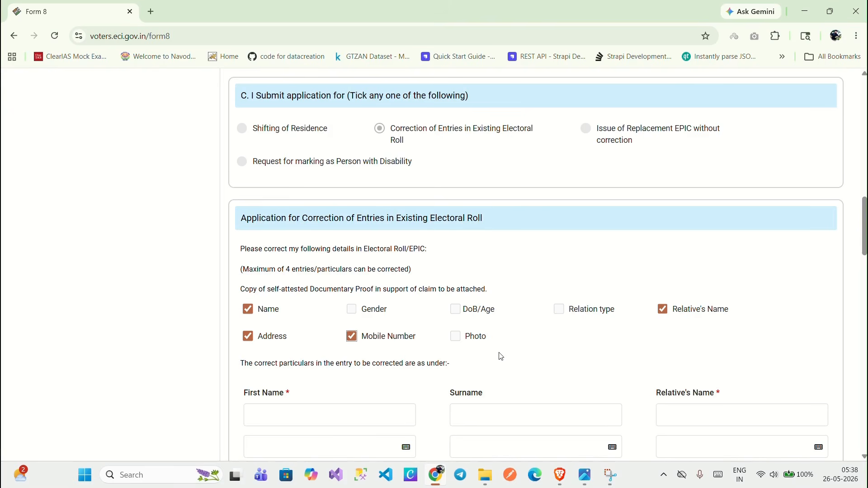
{"action": "scroll", "coordinate": [500, 353], "scroll_direction": "down", "scroll_amount": 1}
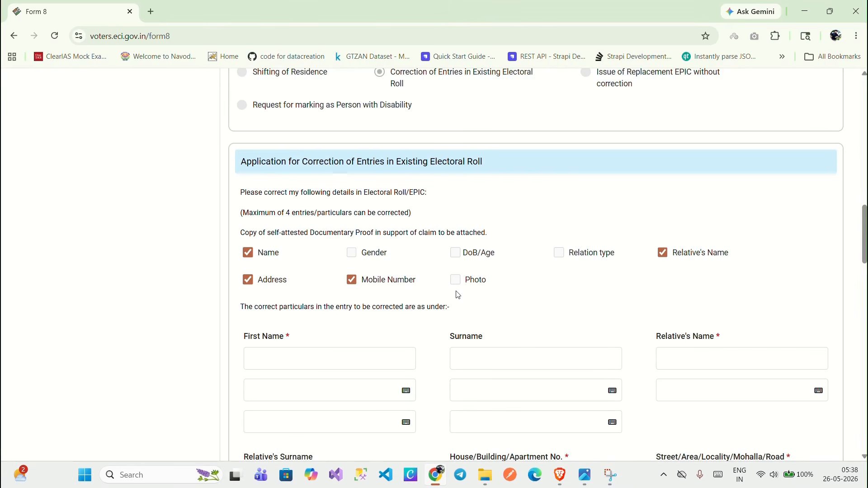
{"action": "left_click", "coordinate": [355, 280]}
{"action": "left_click", "coordinate": [456, 281]}
{"action": "left_click", "coordinate": [457, 282]}
{"action": "left_click", "coordinate": [262, 281]}
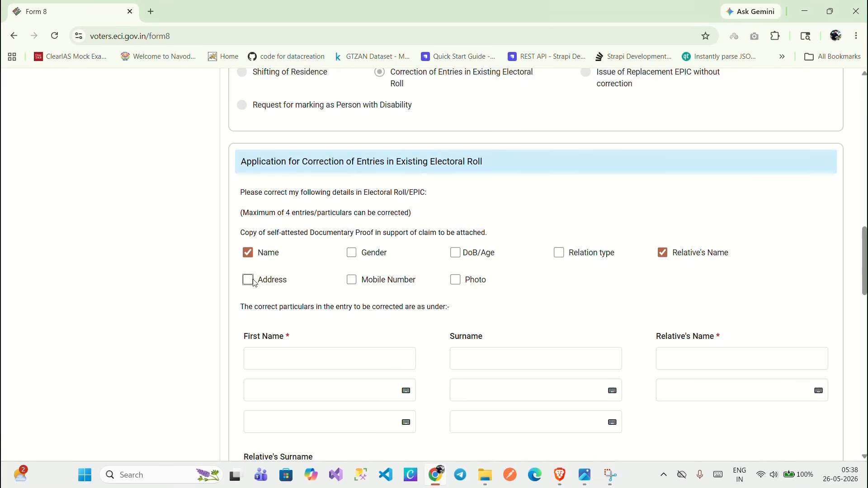
{"action": "left_click", "coordinate": [248, 280]}
{"action": "left_click", "coordinate": [352, 280]}
{"action": "scroll", "coordinate": [383, 340], "scroll_direction": "down", "scroll_amount": 3}
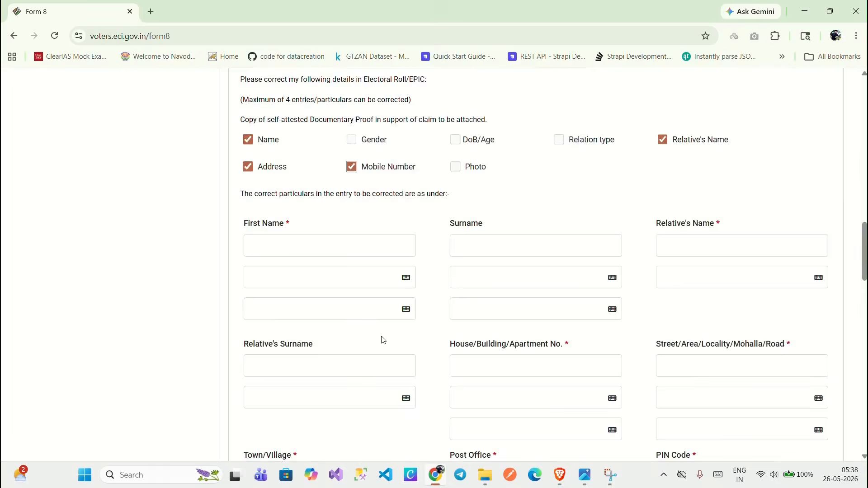
{"action": "scroll", "coordinate": [384, 340], "scroll_direction": "down", "scroll_amount": 7}
{"action": "scroll", "coordinate": [383, 339], "scroll_direction": "up", "scroll_amount": 6}
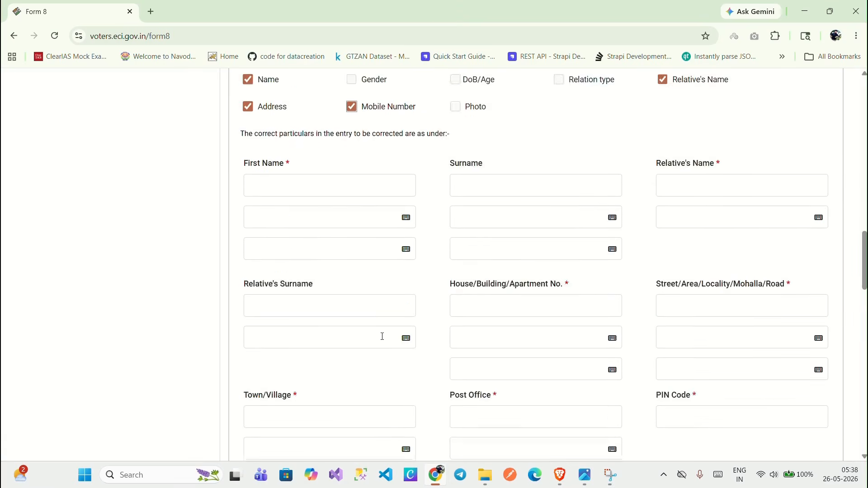
{"action": "scroll", "coordinate": [382, 337], "scroll_direction": "up", "scroll_amount": 3}
{"action": "scroll", "coordinate": [374, 333], "scroll_direction": "up", "scroll_amount": 1}
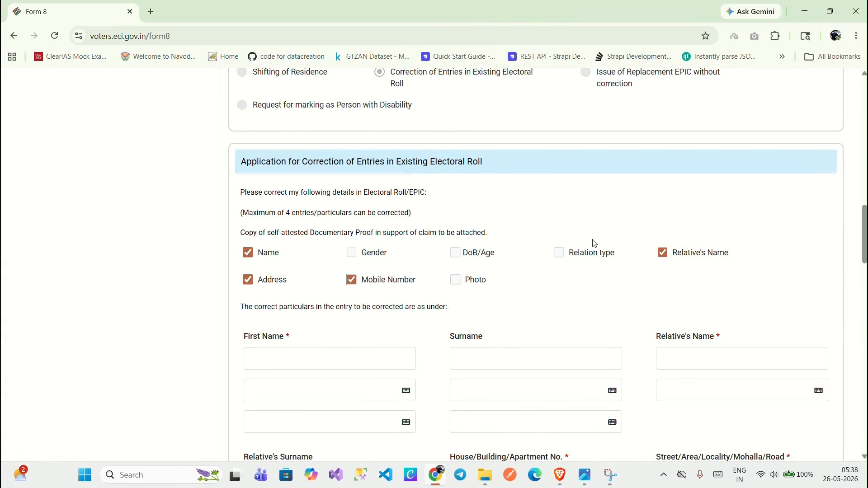
{"action": "scroll", "coordinate": [551, 329], "scroll_direction": "down", "scroll_amount": 3}
{"action": "scroll", "coordinate": [550, 329], "scroll_direction": "down", "scroll_amount": 2}
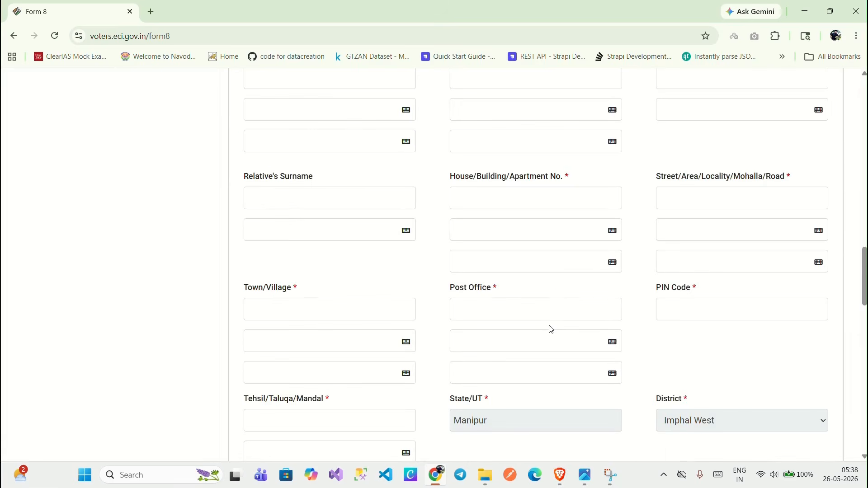
{"action": "scroll", "coordinate": [551, 329], "scroll_direction": "up", "scroll_amount": 4}
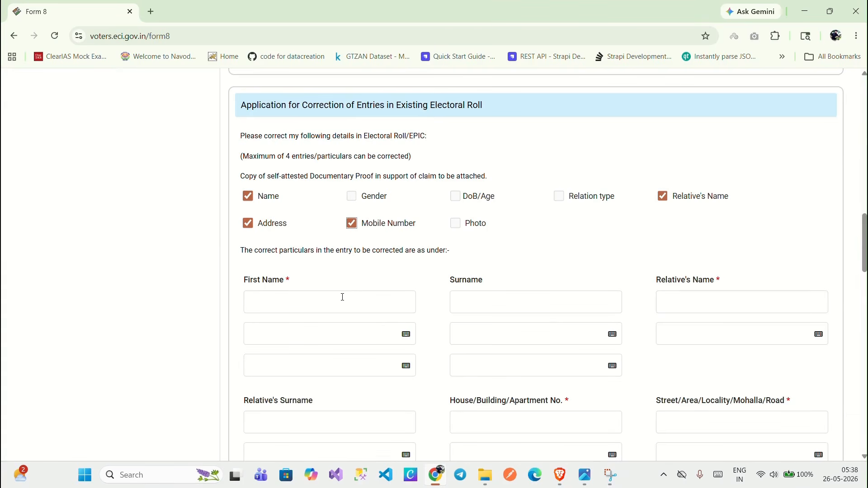
Enter the corrected first name and surname, accepting their Bengali-script transliterations.
{"action": "left_click", "coordinate": [343, 297]}
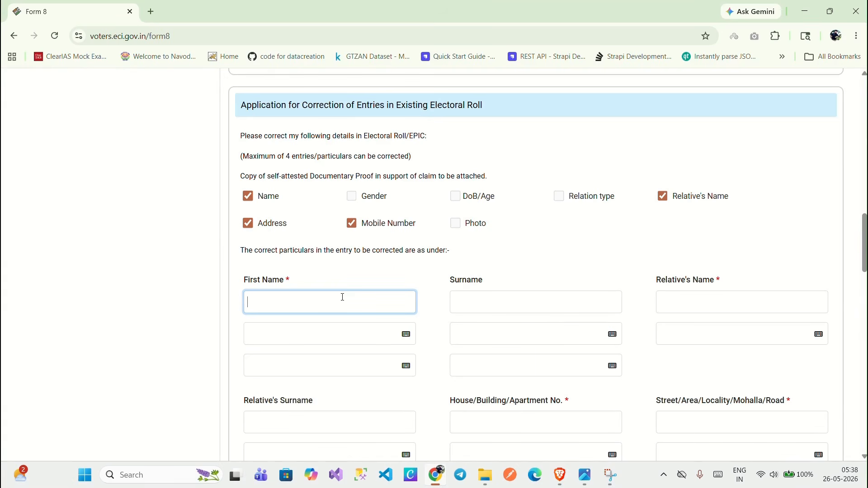
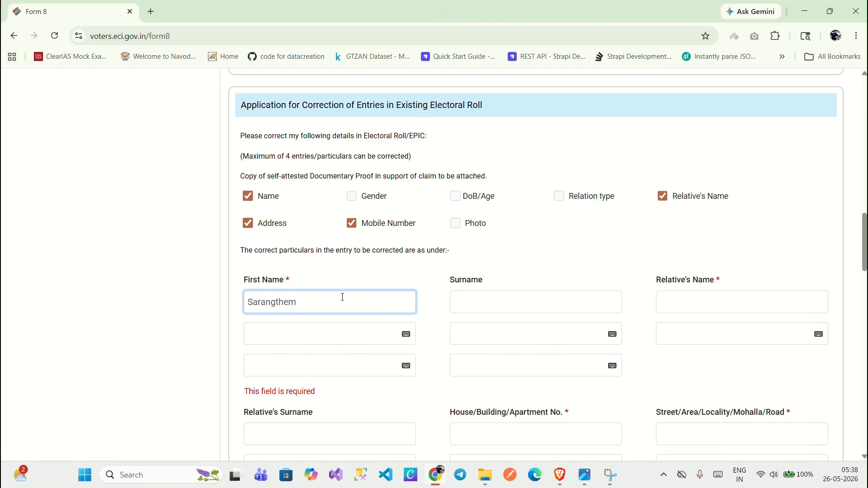
{"action": "key", "text": "Tab"}
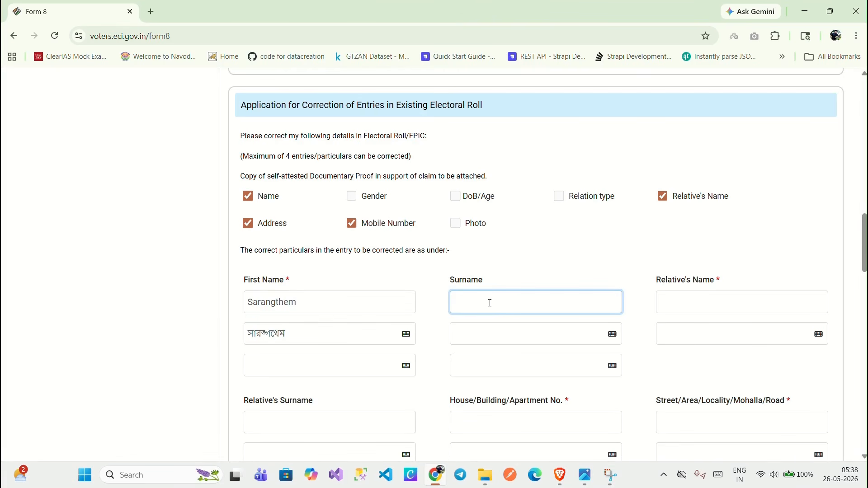
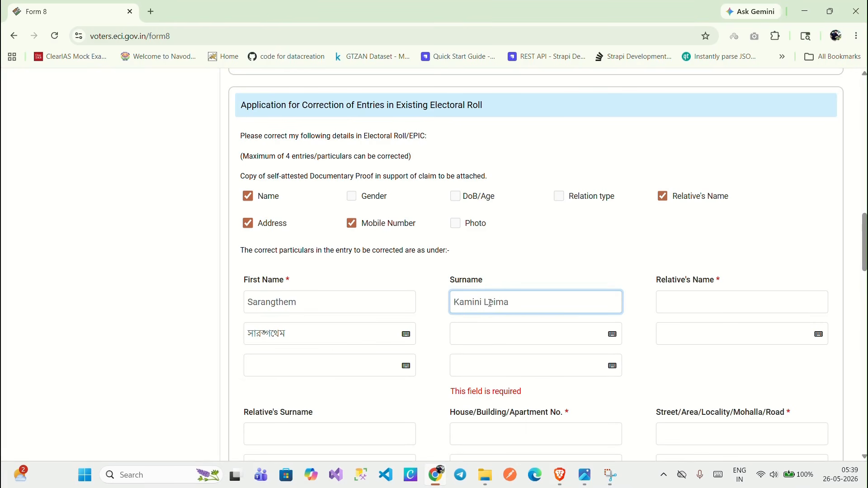
{"action": "key", "text": "Tab"}
{"action": "left_click", "coordinate": [508, 334]}
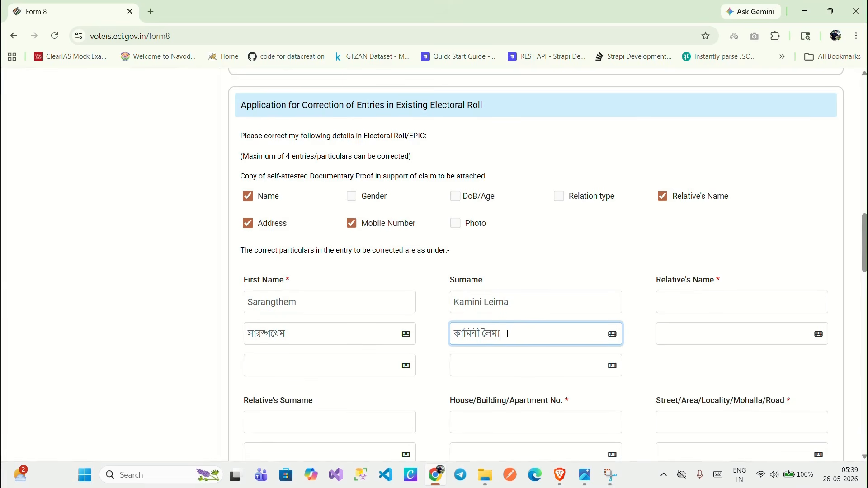
{"action": "scroll", "coordinate": [508, 334], "scroll_direction": "down", "scroll_amount": 1}
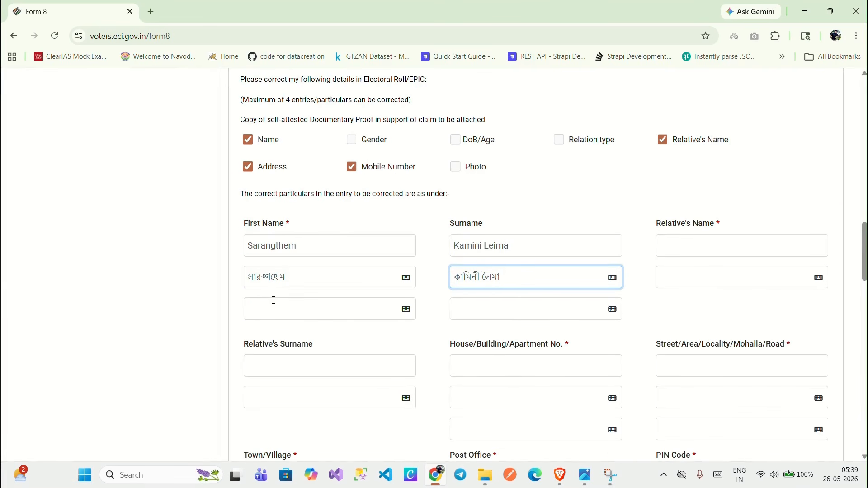
Enter the relative's given name, trimming the trailing space, and move to its Bengali field.
{"action": "left_click", "coordinate": [672, 240]}
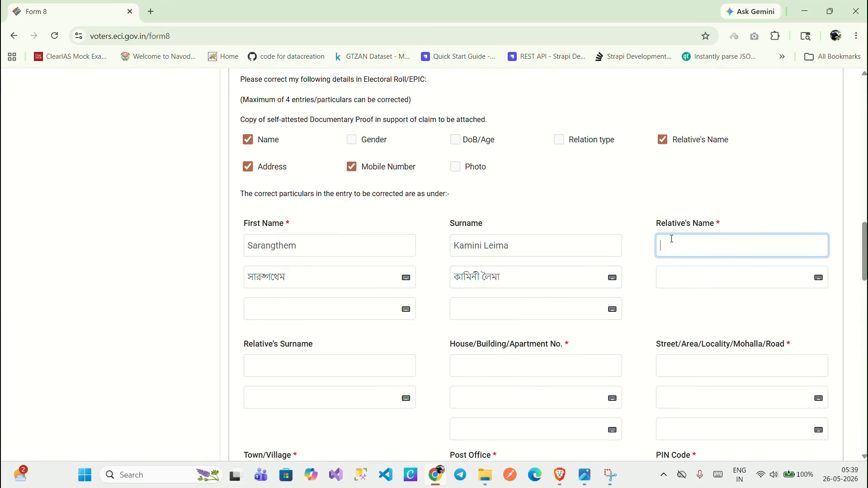
{"action": "type", "text": "Sarangthem"}
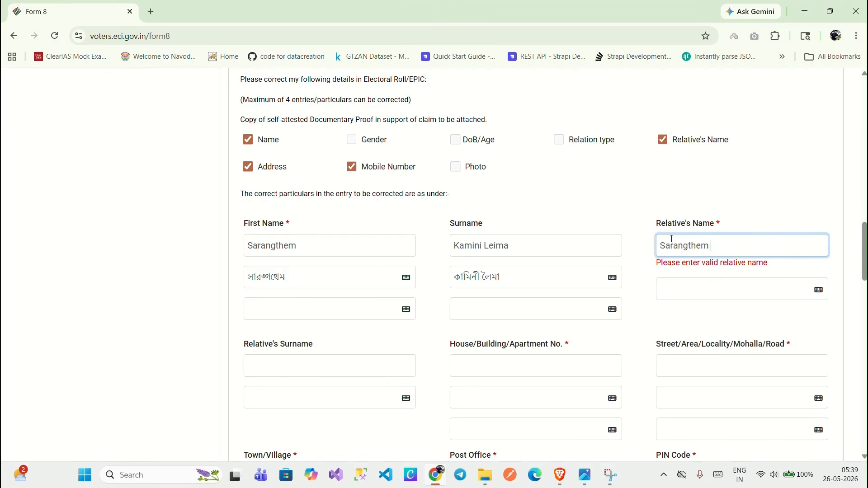
{"action": "key", "text": "BackSpace"}
{"action": "key", "text": "Tab"}
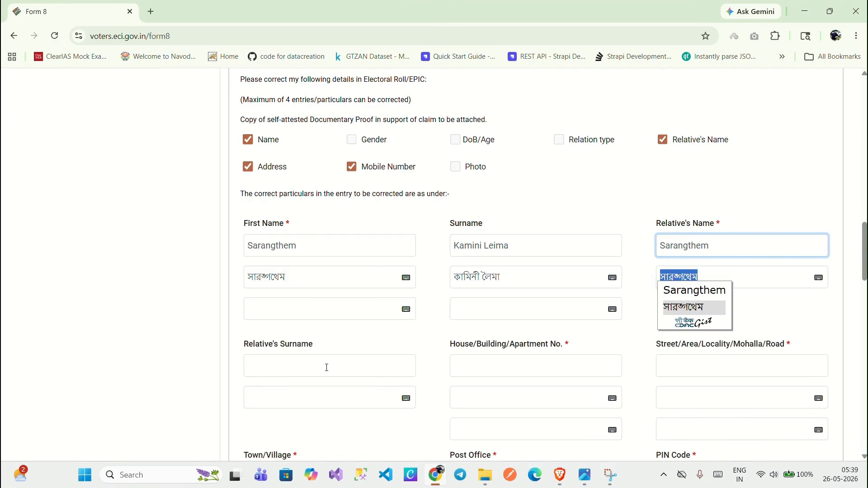
Enter the relative's surname, agree the name prints on the EPIC, and keep its Bengali version.
{"action": "left_click", "coordinate": [327, 367]}
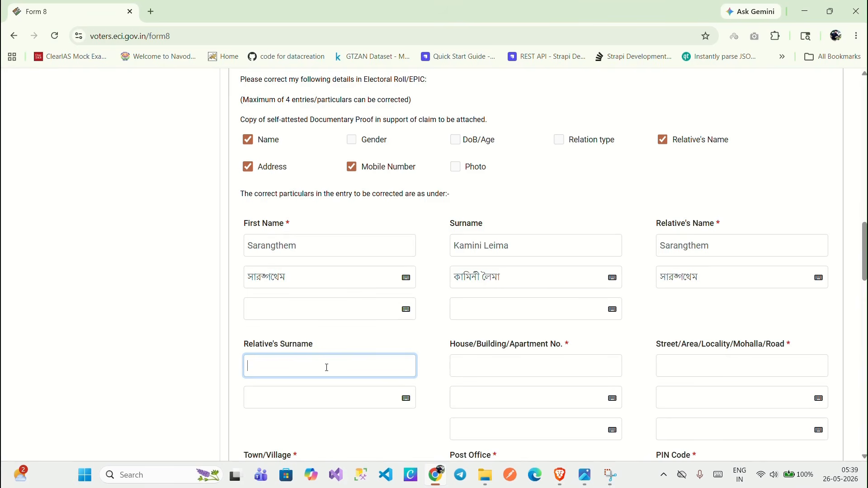
{"action": "left_click", "coordinate": [390, 337]}
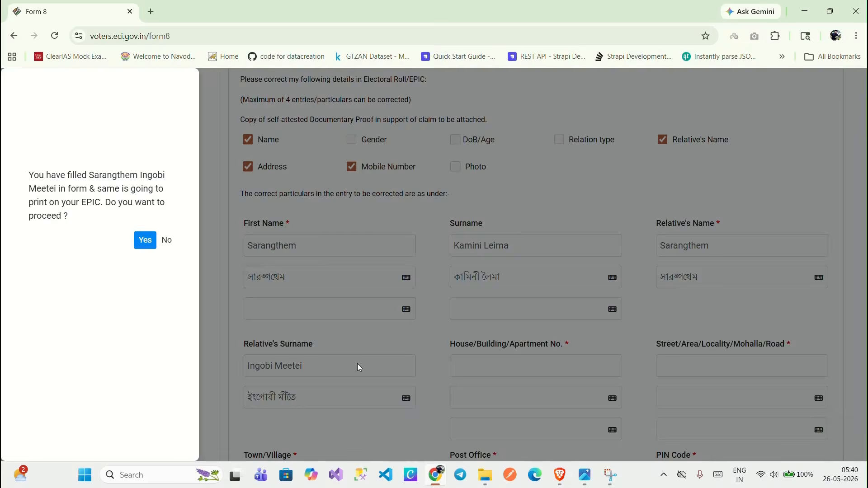
{"action": "left_click", "coordinate": [141, 241]}
{"action": "left_click", "coordinate": [303, 393]}
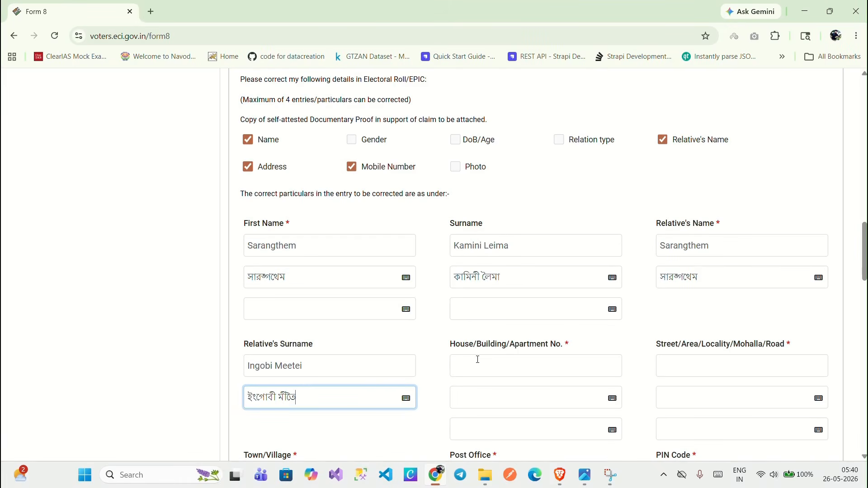
{"action": "left_click", "coordinate": [417, 343]}
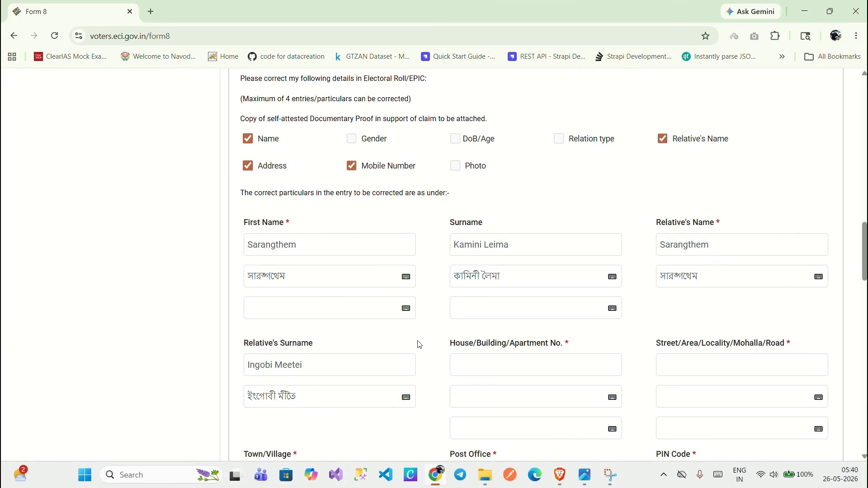
Enter the new house number and the street and locality.
{"action": "scroll", "coordinate": [420, 345], "scroll_direction": "down", "scroll_amount": 1}
{"action": "left_click", "coordinate": [493, 312]}
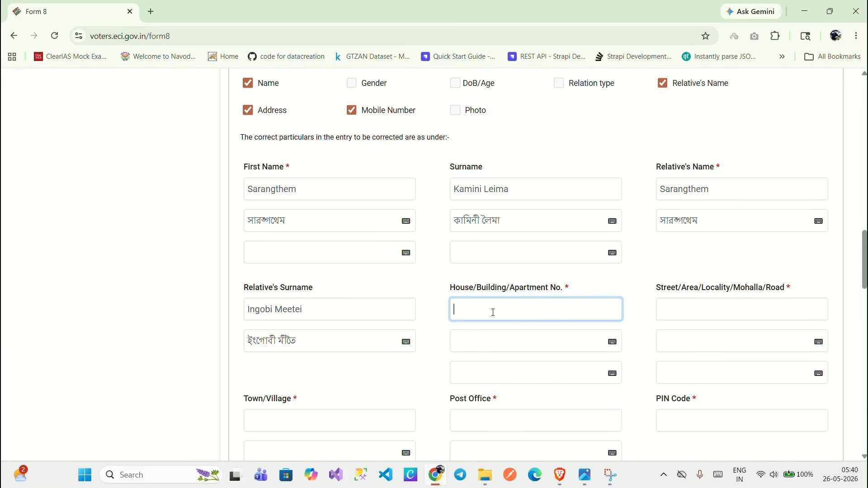
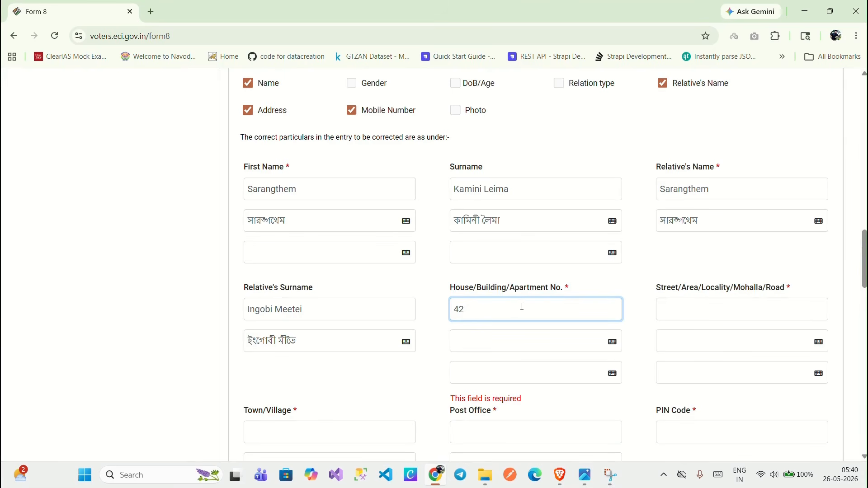
{"action": "left_click", "coordinate": [714, 309]}
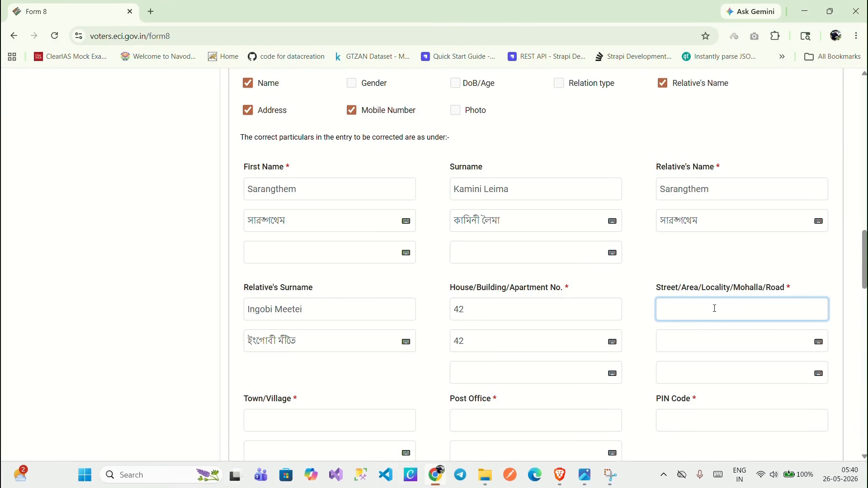
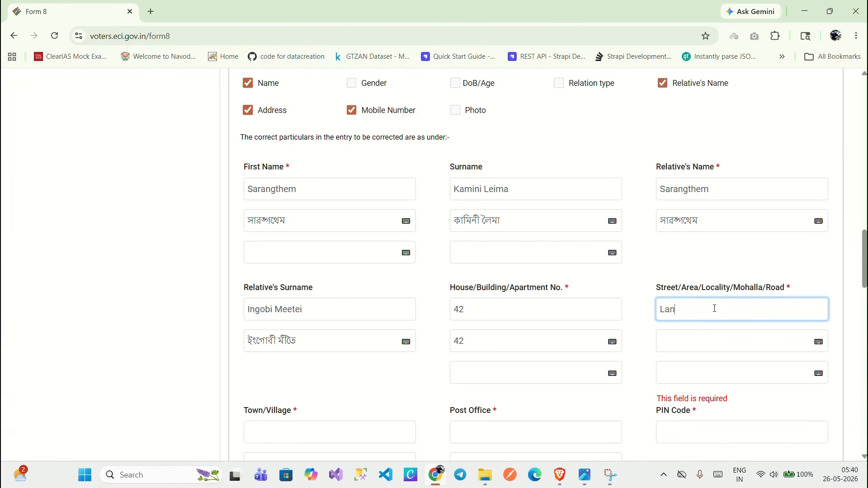
Fill in the town or village, post office and PIN code of the new address.
{"action": "scroll", "coordinate": [306, 343], "scroll_direction": "down", "scroll_amount": 3}
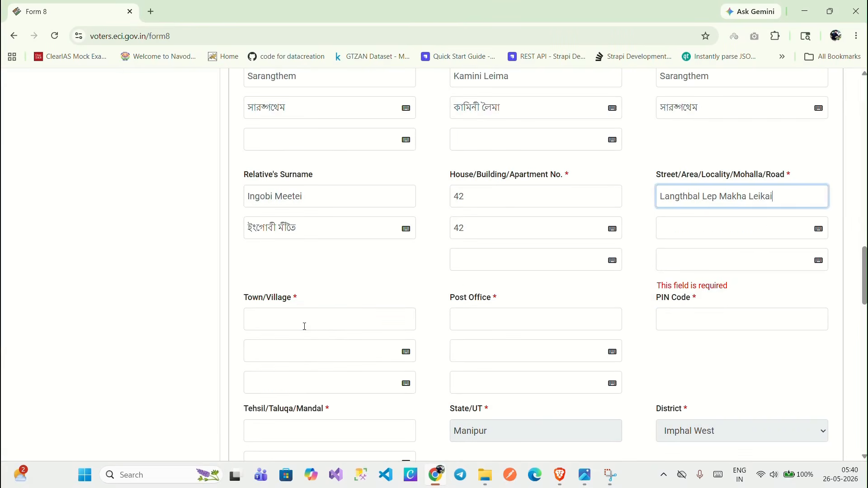
{"action": "left_click", "coordinate": [303, 317]}
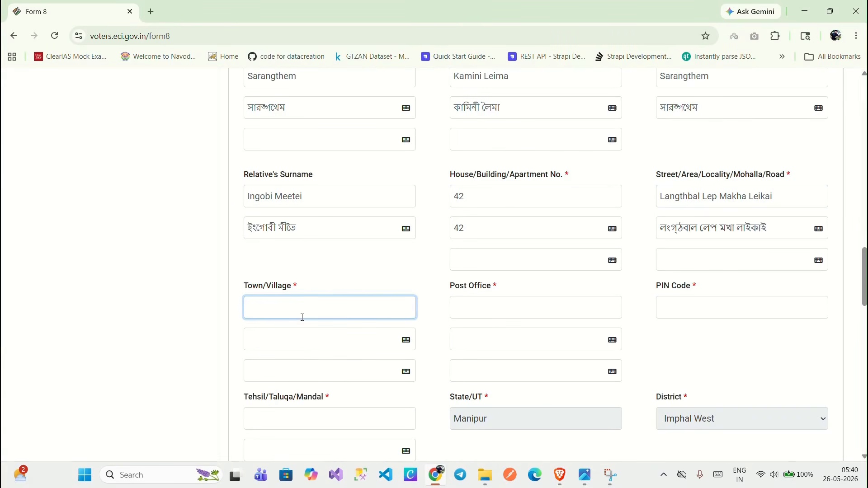
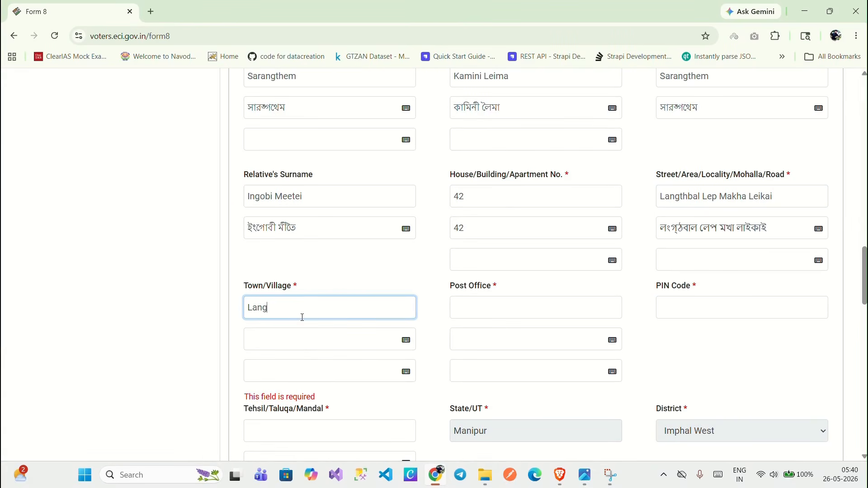
{"action": "left_click", "coordinate": [474, 310]}
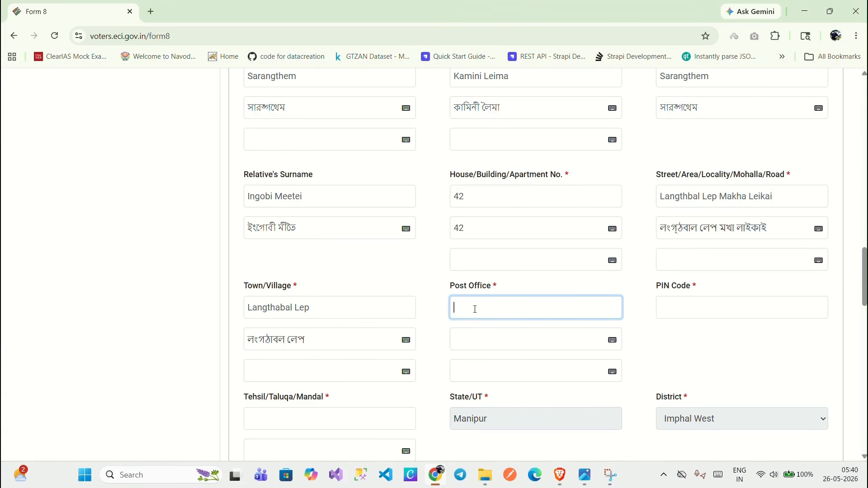
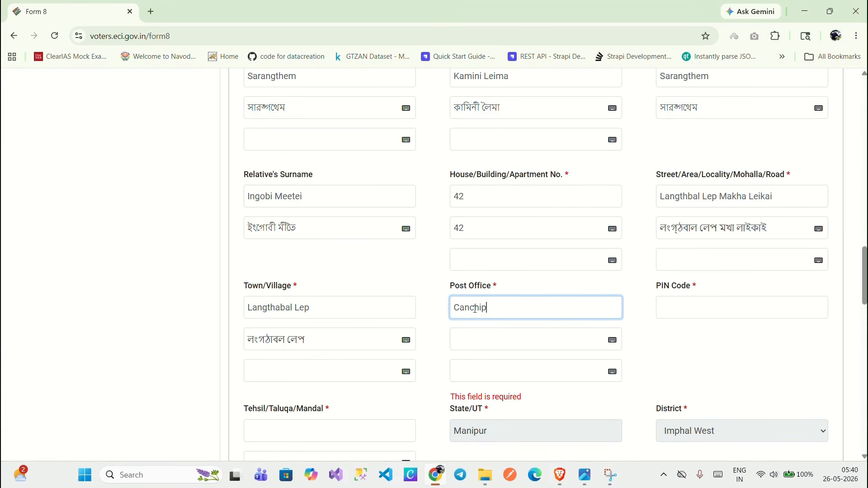
{"action": "left_click", "coordinate": [735, 309]}
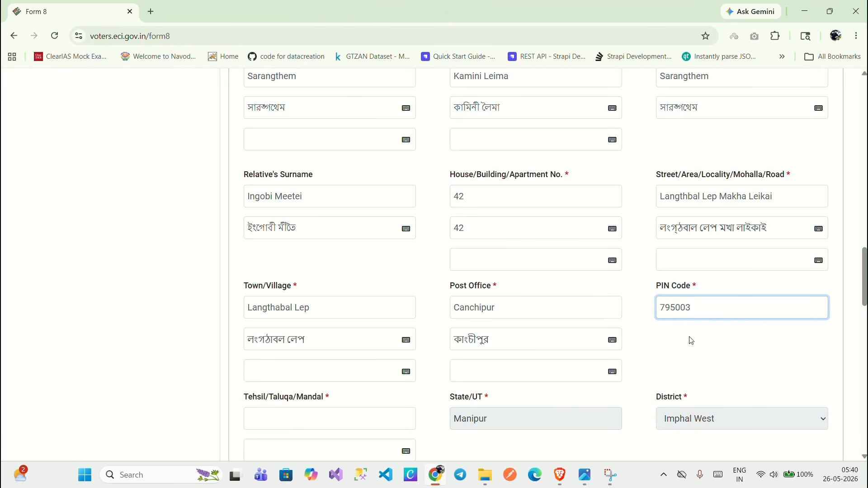
Enter the tehsil name, correcting its spelling, so its Bengali version fills.
{"action": "scroll", "coordinate": [691, 340], "scroll_direction": "down", "scroll_amount": 3}
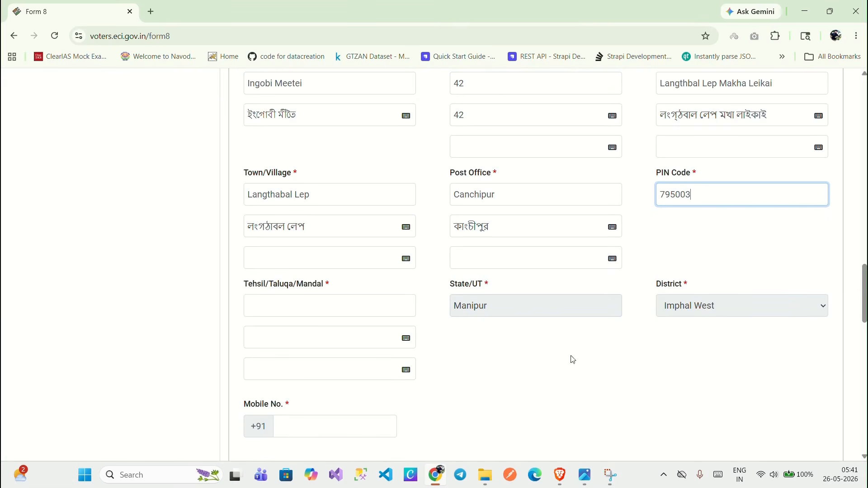
{"action": "left_click", "coordinate": [360, 306]}
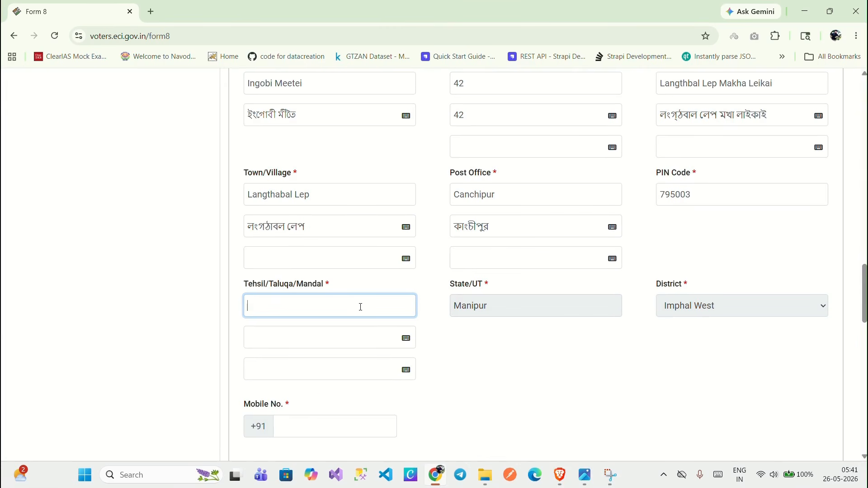
{"action": "type", "text": "Hiyant"}
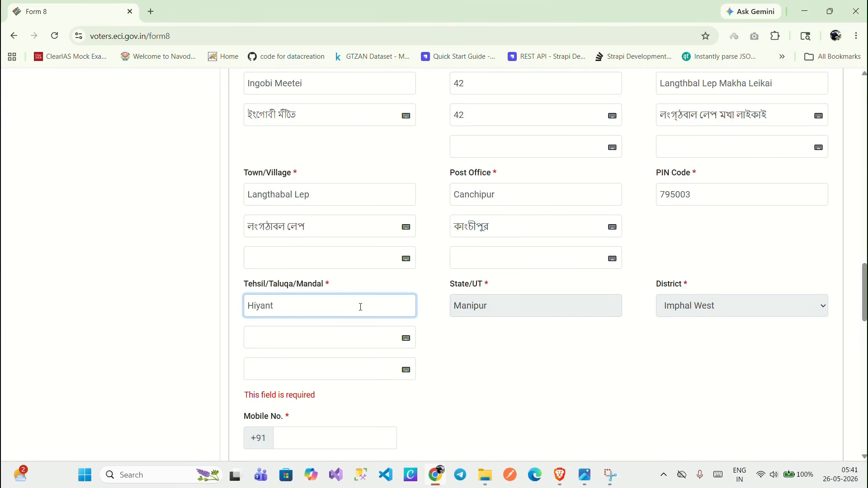
{"action": "key", "text": "BackSpace"}
{"action": "type", "text": "gthang"}
{"action": "left_click", "coordinate": [521, 375]}
Enter the corrected mobile number and scroll down to the supporting-document fields.
{"action": "scroll", "coordinate": [516, 371], "scroll_direction": "down", "scroll_amount": 3}
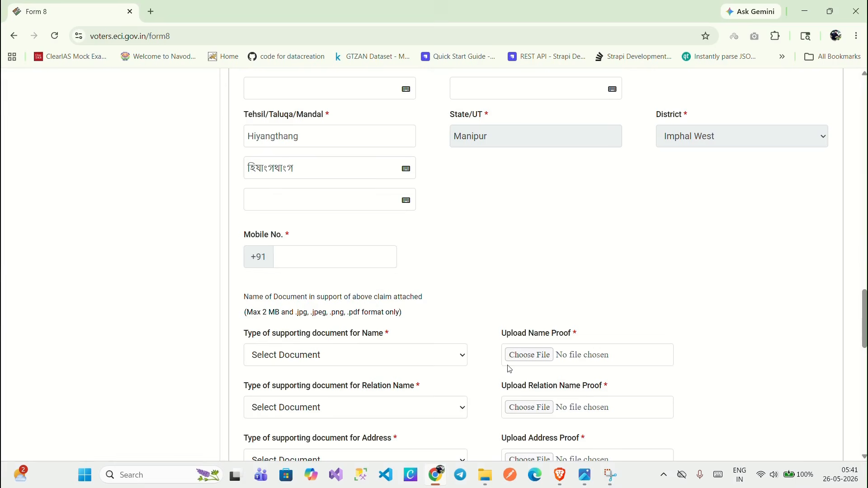
{"action": "left_click", "coordinate": [350, 261]}
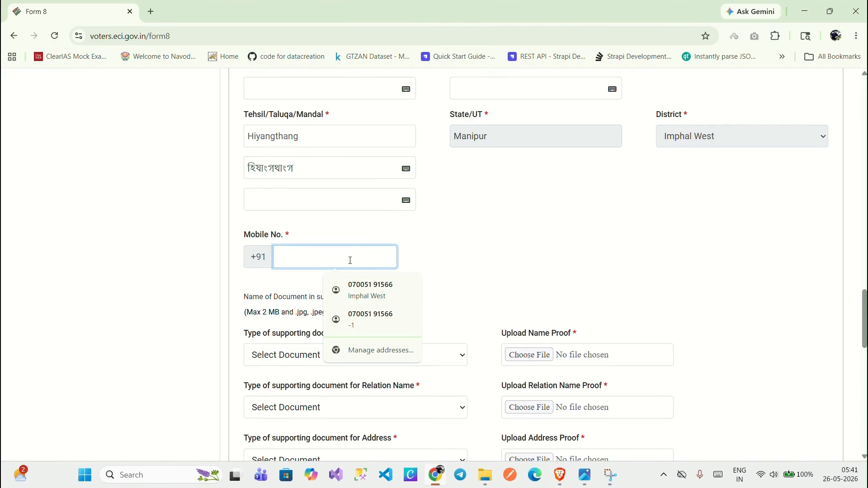
{"action": "type", "text": "943"}
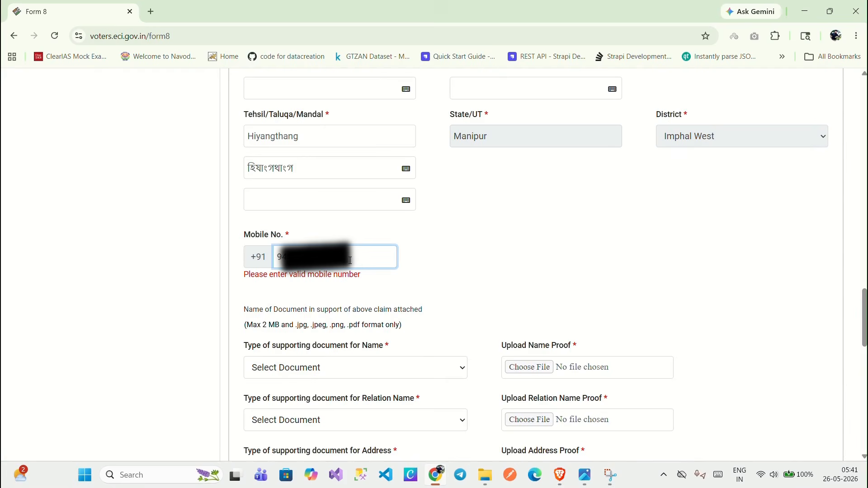
{"action": "type", "text": "0"}
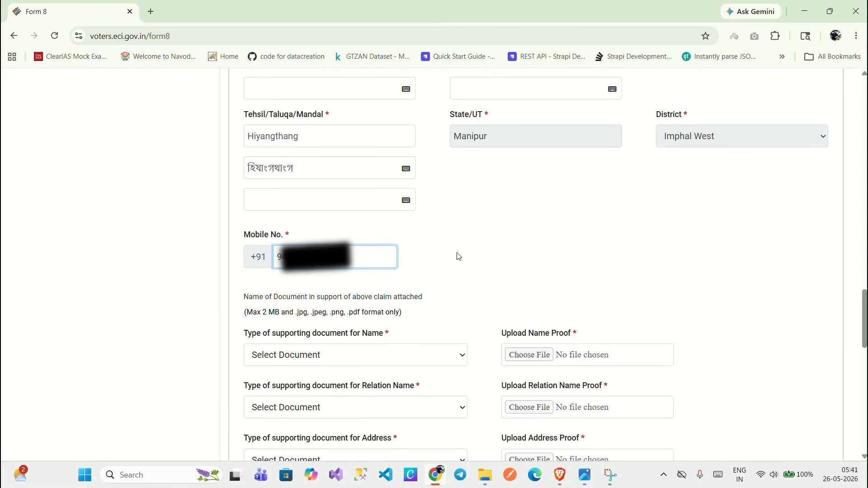
{"action": "left_click", "coordinate": [454, 276]}
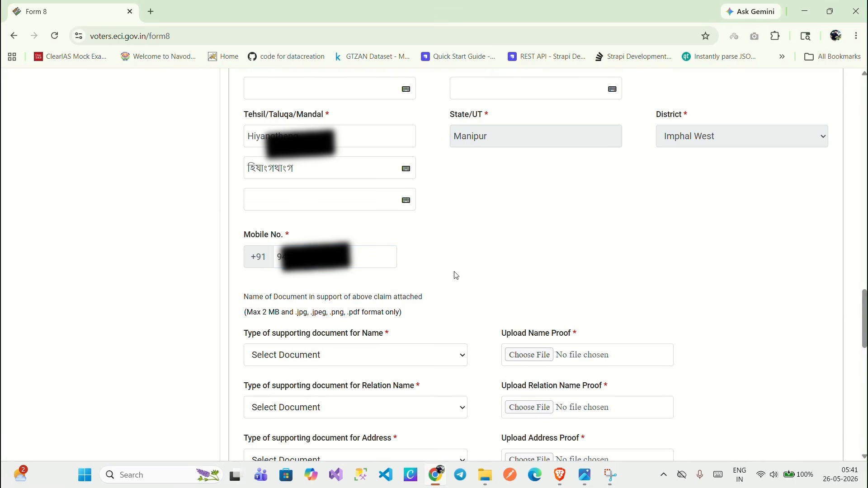
{"action": "scroll", "coordinate": [455, 275], "scroll_direction": "down", "scroll_amount": 2}
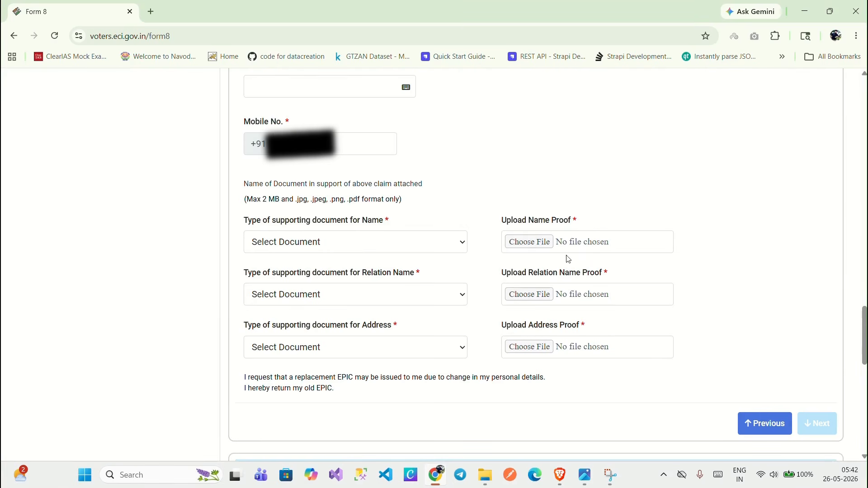
Choose Aadhaar Card and attach its image as proof for name and relation name.
{"action": "left_click", "coordinate": [443, 249]}
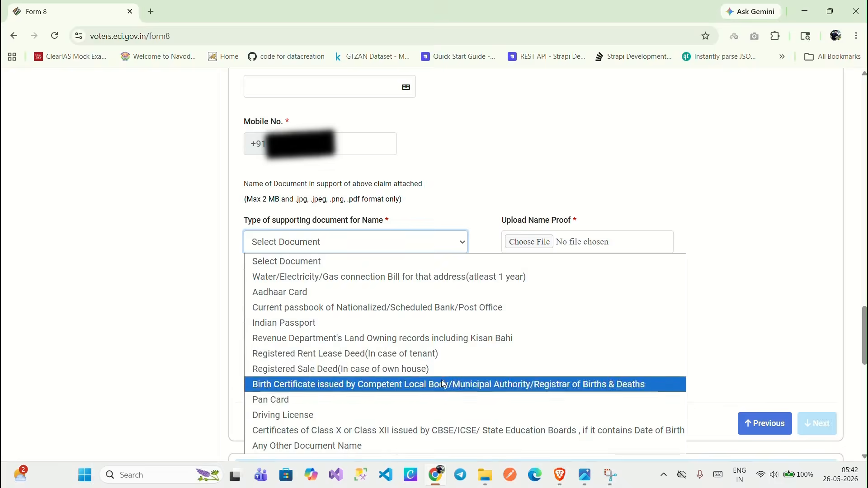
{"action": "left_click", "coordinate": [291, 294]}
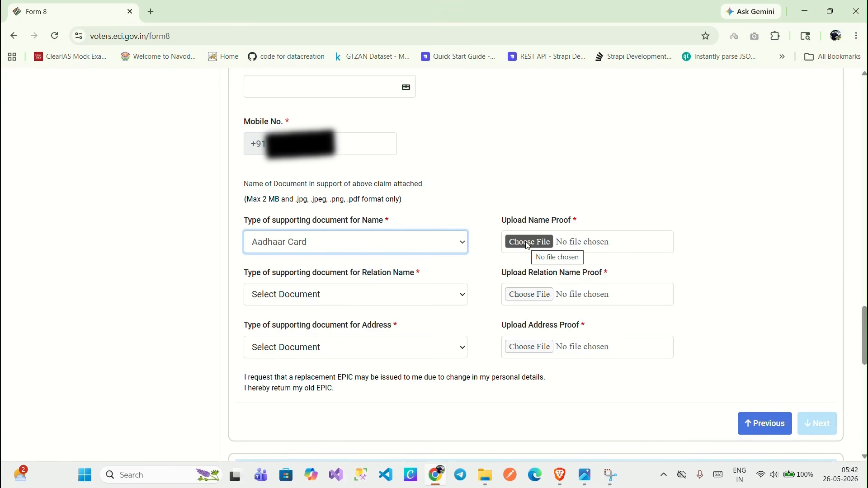
{"action": "left_click", "coordinate": [527, 245]}
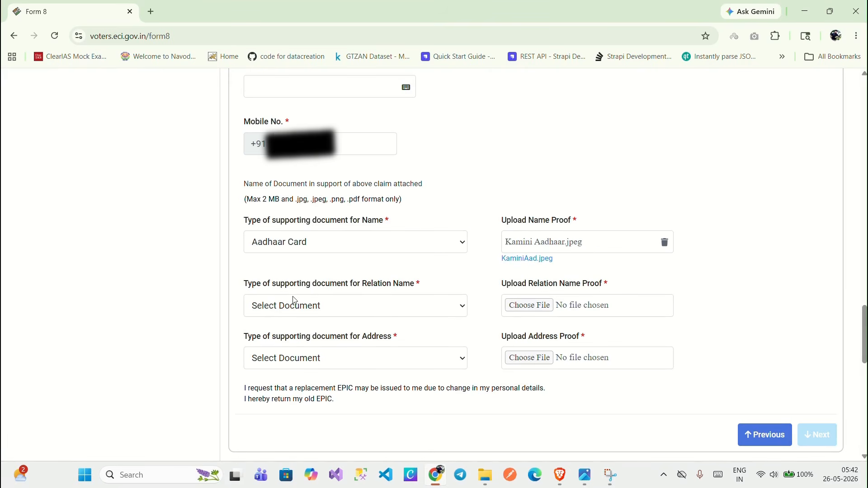
{"action": "left_click", "coordinate": [324, 309]}
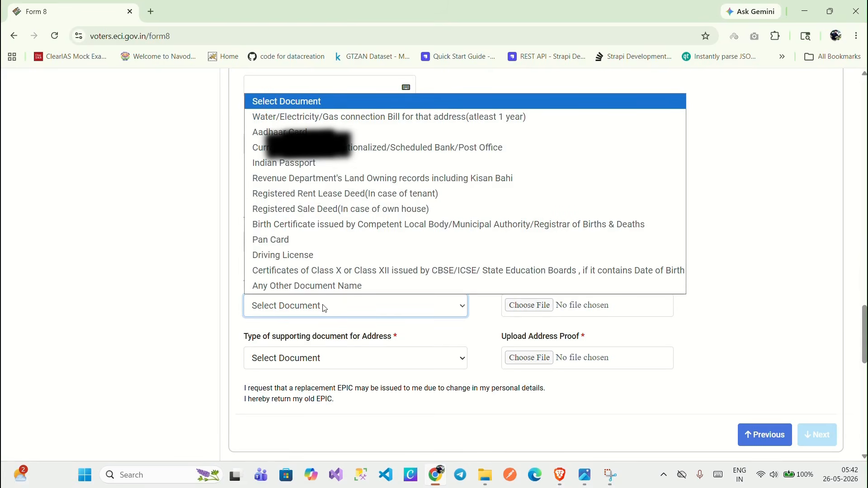
{"action": "left_click", "coordinate": [289, 132]}
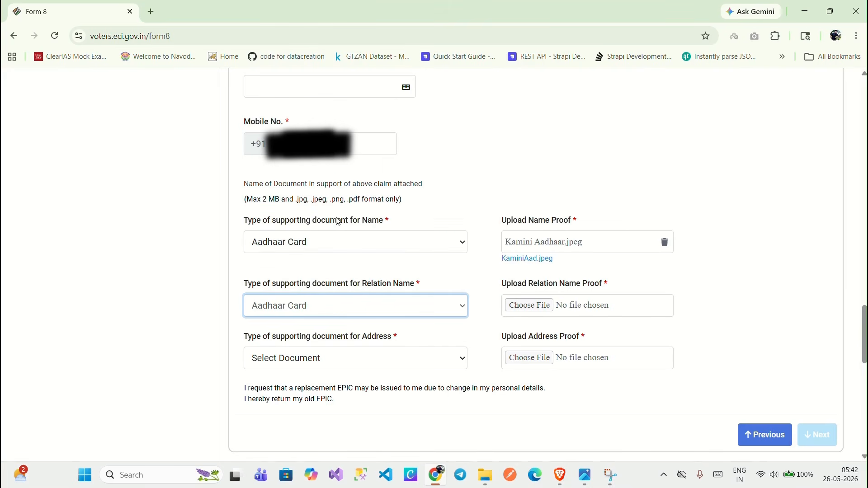
{"action": "left_click", "coordinate": [542, 310]}
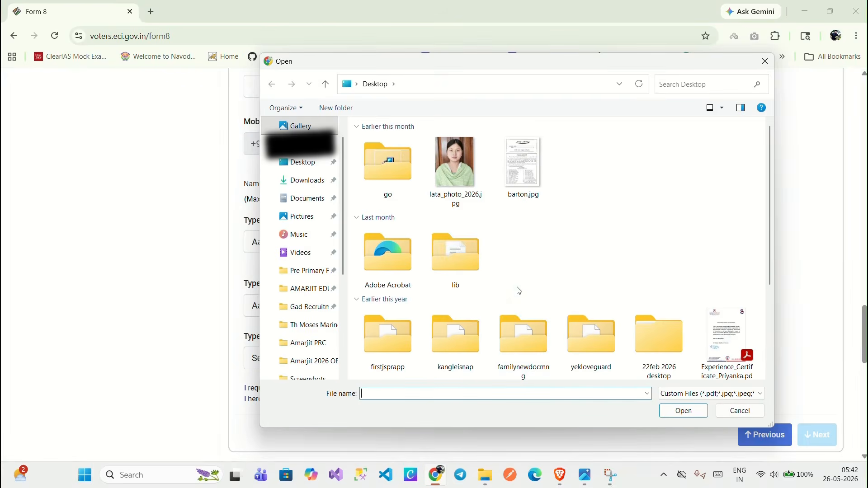
{"action": "double_click", "coordinate": [387, 239]}
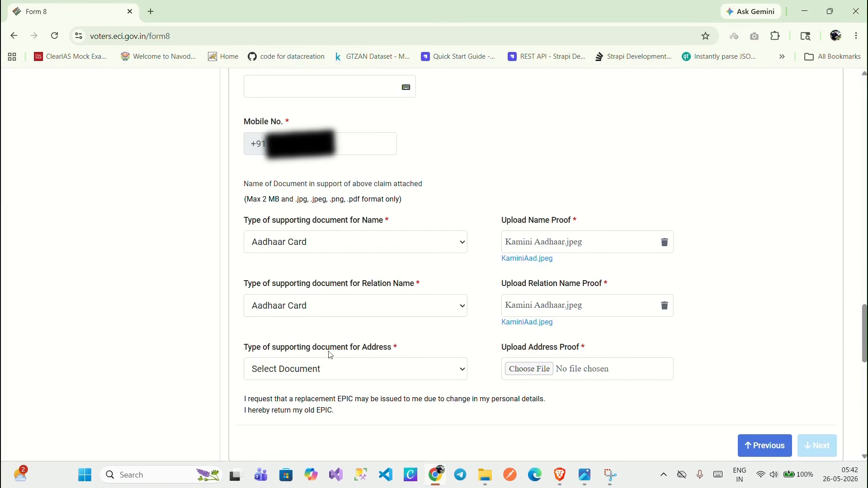
Choose Aadhaar Card as the address proof and attach the Aadhaar image.
{"action": "left_click", "coordinate": [332, 373]}
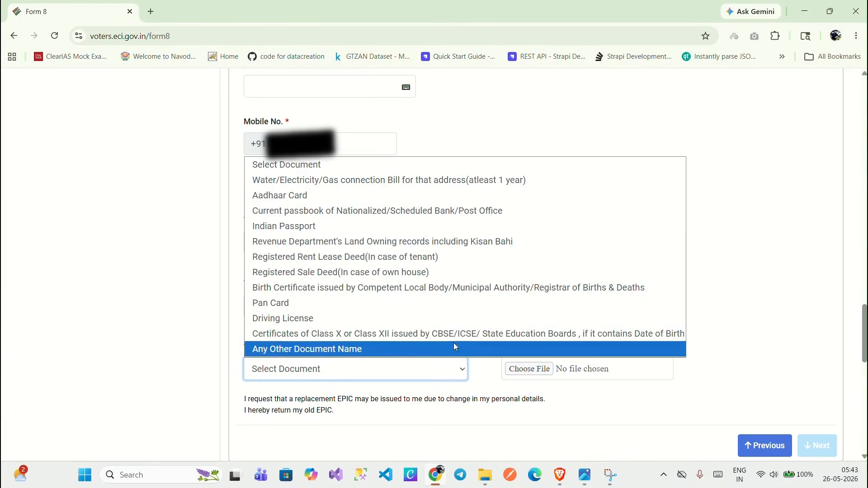
{"action": "left_click", "coordinate": [481, 371]}
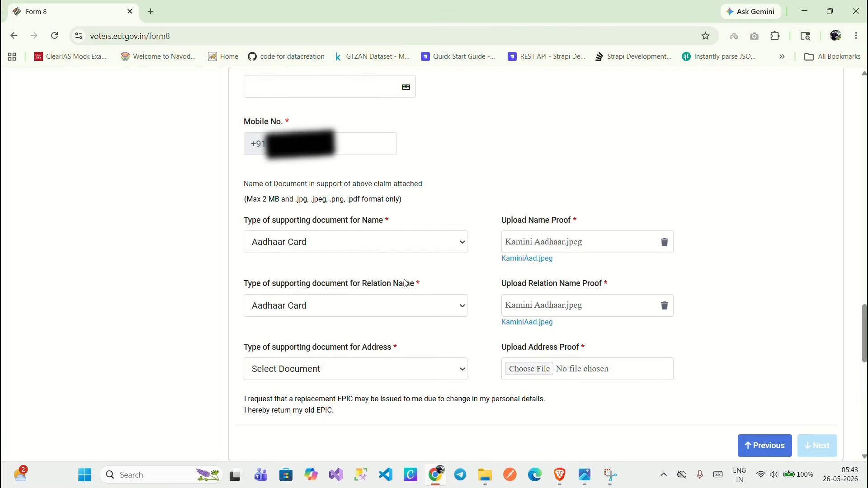
{"action": "left_click", "coordinate": [383, 372]}
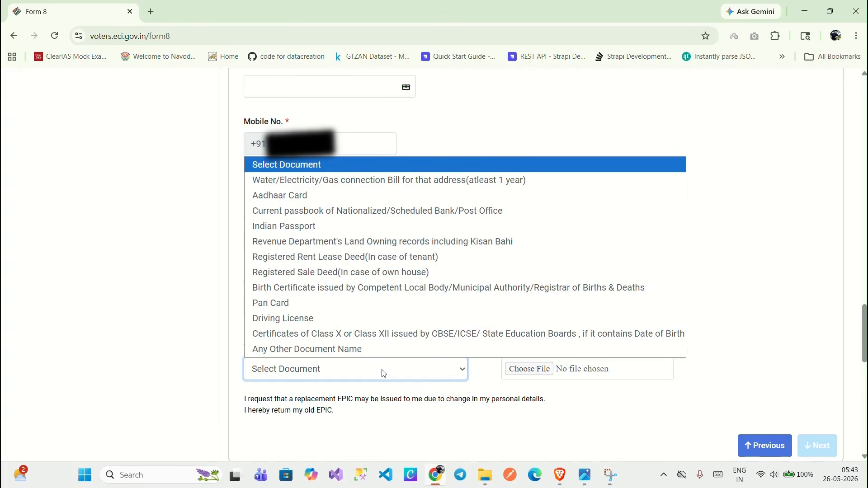
{"action": "left_click", "coordinate": [292, 199]}
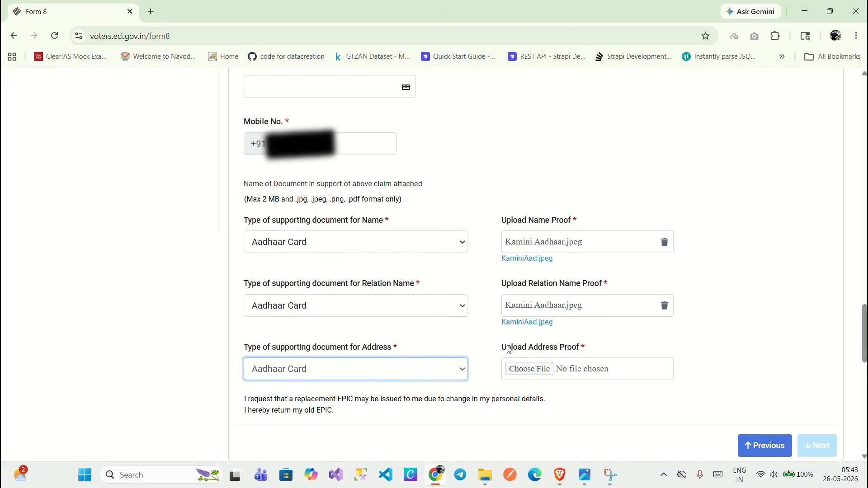
{"action": "left_click", "coordinate": [536, 369]}
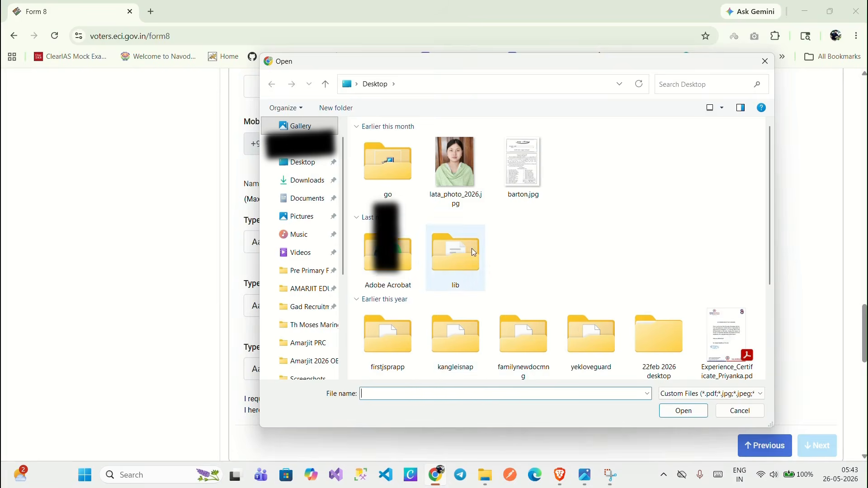
{"action": "double_click", "coordinate": [411, 258]}
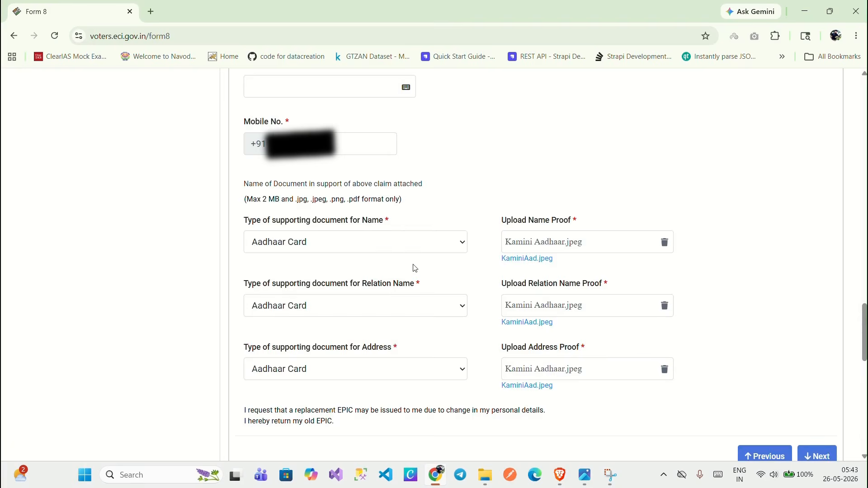
Advance to D. Declaration, enter Imphal as the place, and scroll to E. Submission.
{"action": "scroll", "coordinate": [432, 357], "scroll_direction": "down", "scroll_amount": 3}
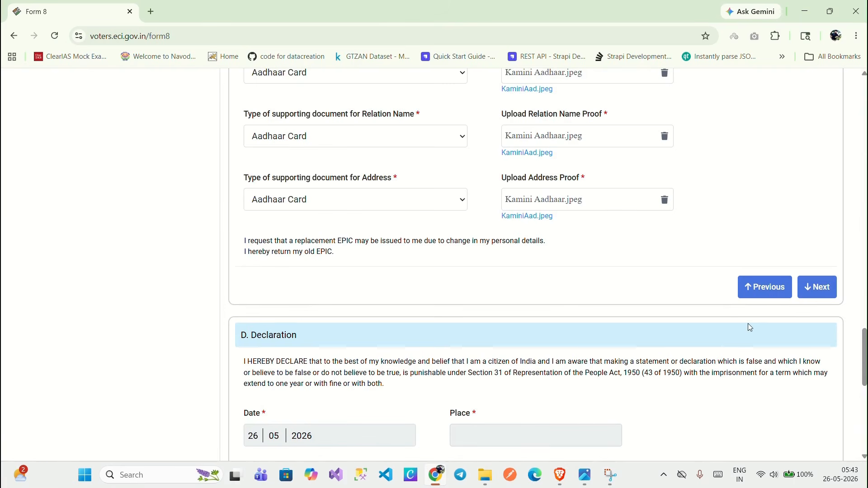
{"action": "scroll", "coordinate": [748, 325], "scroll_direction": "down", "scroll_amount": 2}
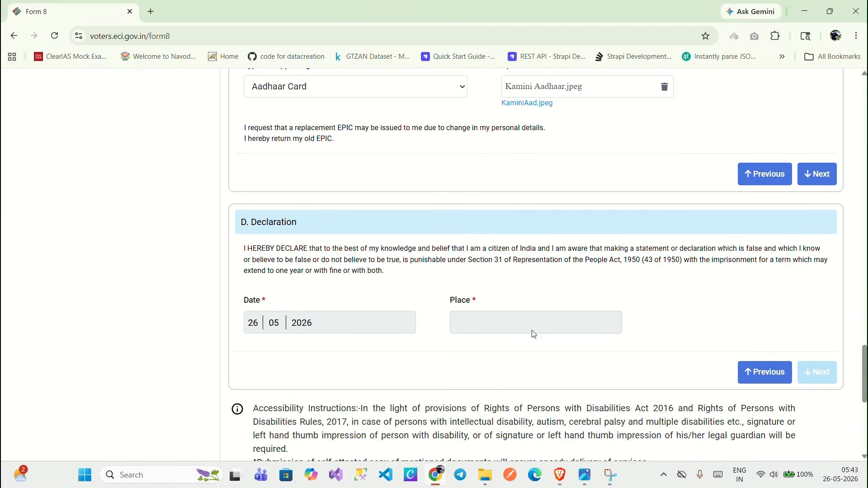
{"action": "scroll", "coordinate": [561, 336], "scroll_direction": "up", "scroll_amount": 4}
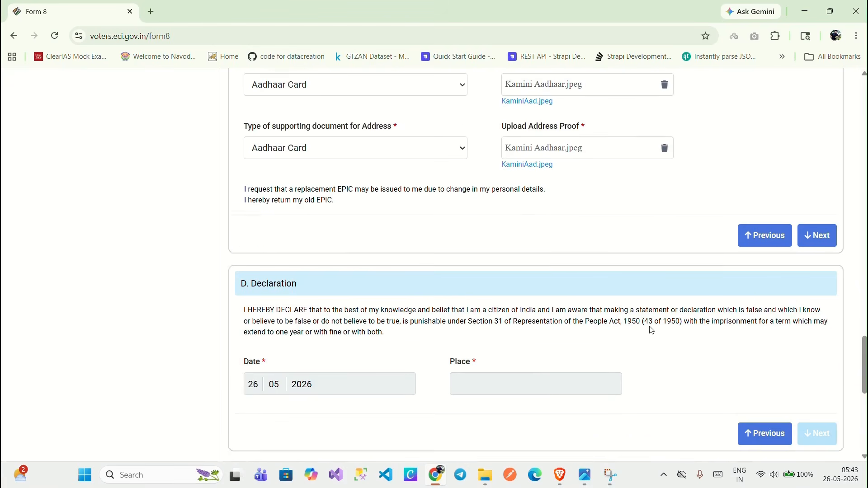
{"action": "scroll", "coordinate": [554, 334], "scroll_direction": "down", "scroll_amount": 1}
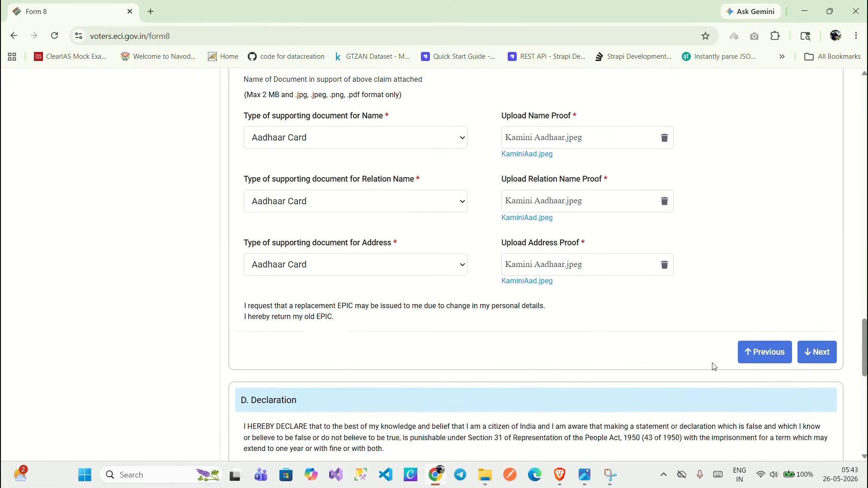
{"action": "left_click", "coordinate": [821, 351]}
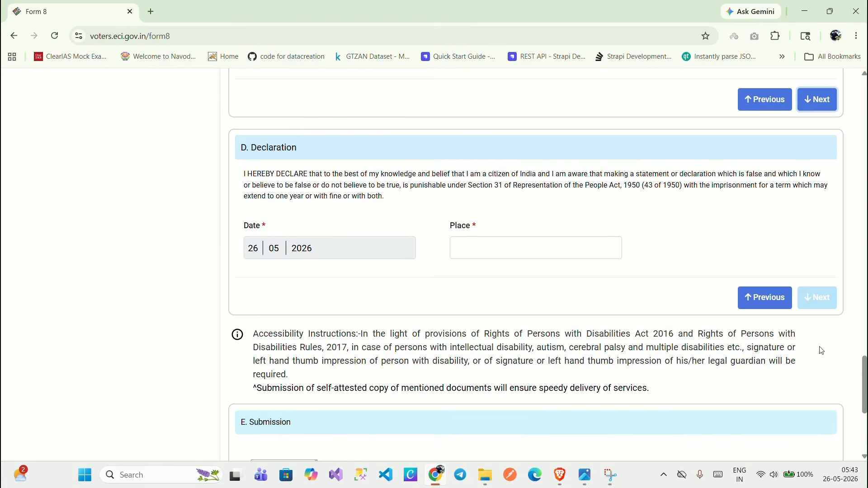
{"action": "left_click", "coordinate": [493, 258]}
{"action": "scroll", "coordinate": [756, 285], "scroll_direction": "up", "scroll_amount": 3}
{"action": "scroll", "coordinate": [727, 361], "scroll_direction": "down", "scroll_amount": 1}
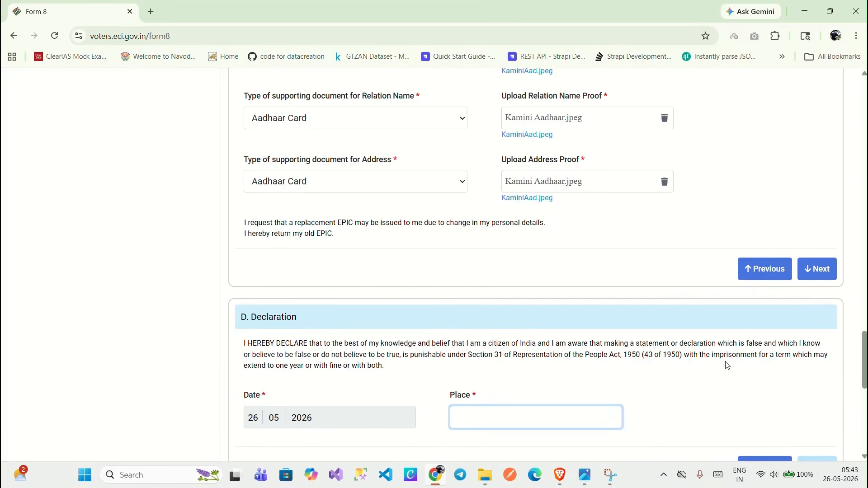
{"action": "scroll", "coordinate": [706, 362], "scroll_direction": "down", "scroll_amount": 1}
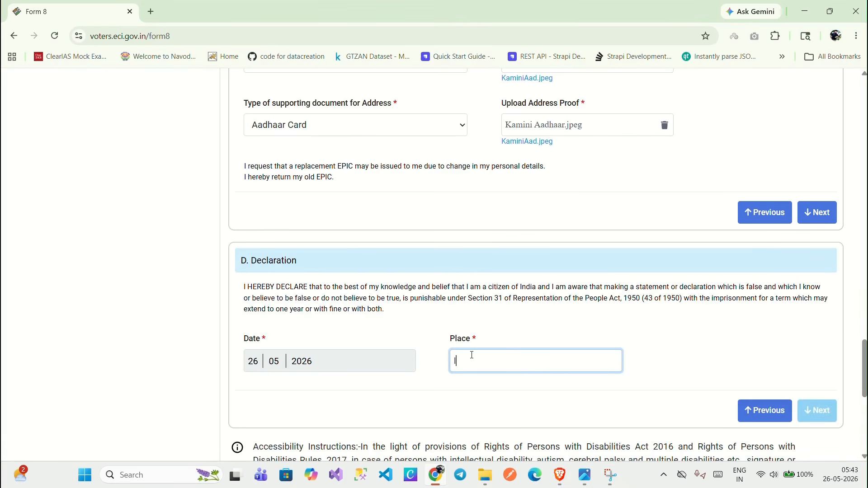
{"action": "type", "text": "Impha"}
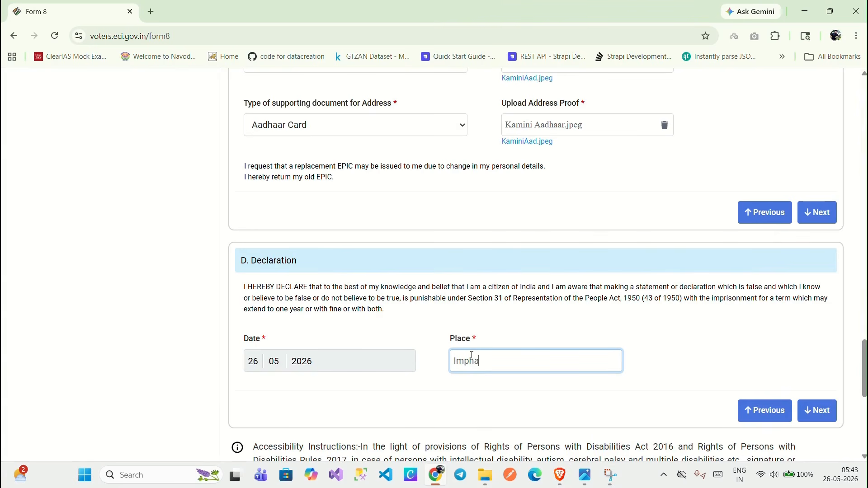
{"action": "type", "text": "l"}
{"action": "scroll", "coordinate": [822, 304], "scroll_direction": "down", "scroll_amount": 8}
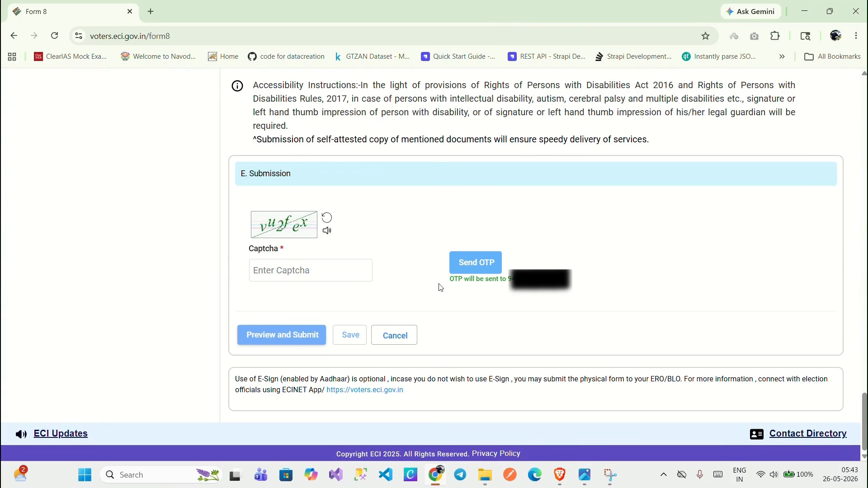
Fill in the captcha and request an OTP to the registered mobile, retrying with a new captcha.
{"action": "left_click", "coordinate": [308, 271]}
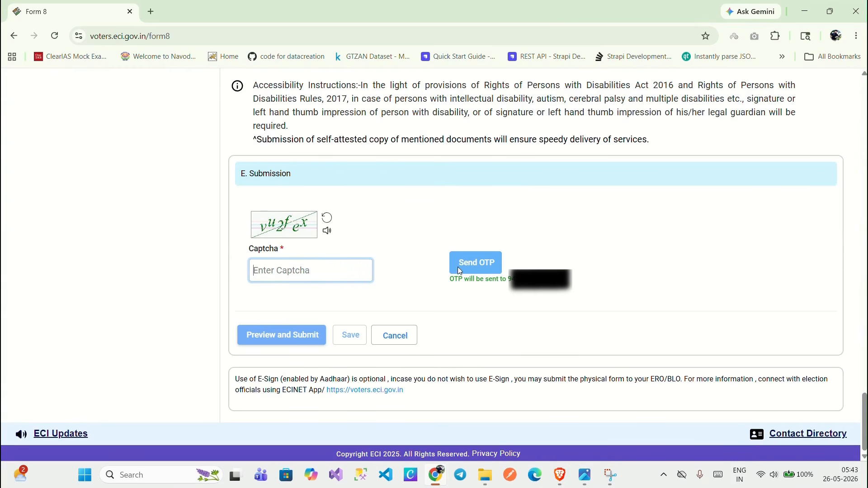
{"action": "triple_click", "coordinate": [475, 263]}
{"action": "left_click", "coordinate": [476, 264]}
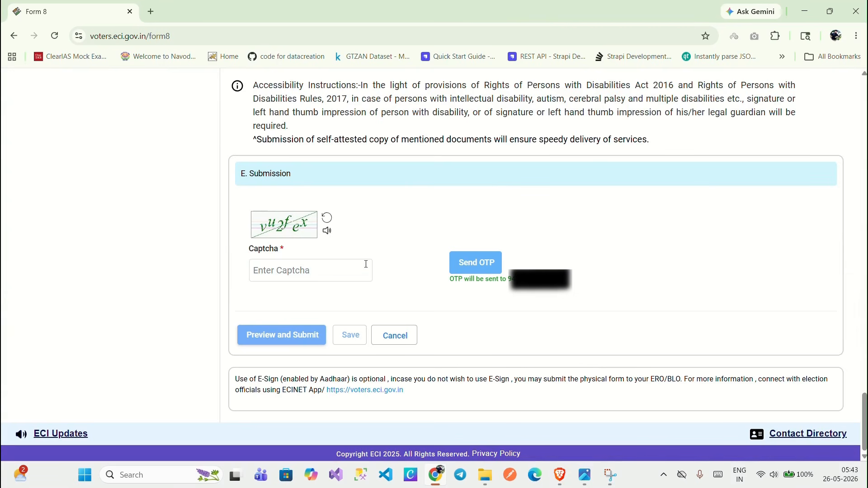
{"action": "left_click", "coordinate": [329, 269]}
{"action": "type", "text": "v"}
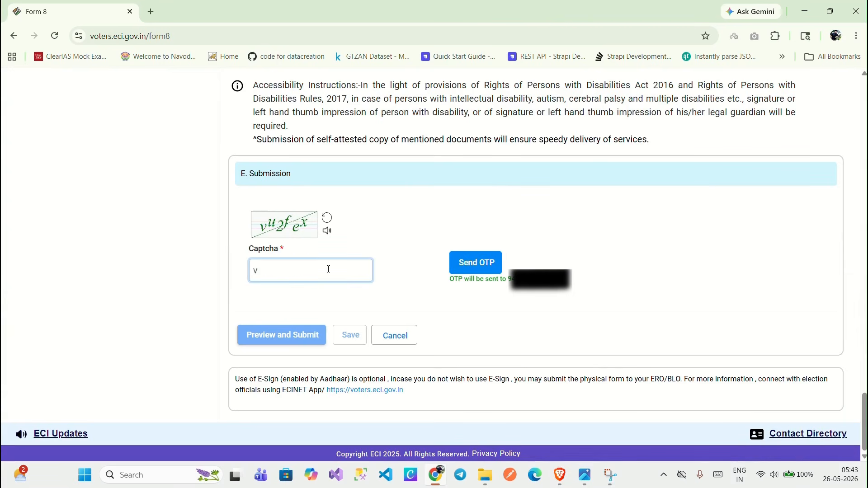
{"action": "type", "text": "u2fex"}
{"action": "left_click", "coordinate": [482, 268]}
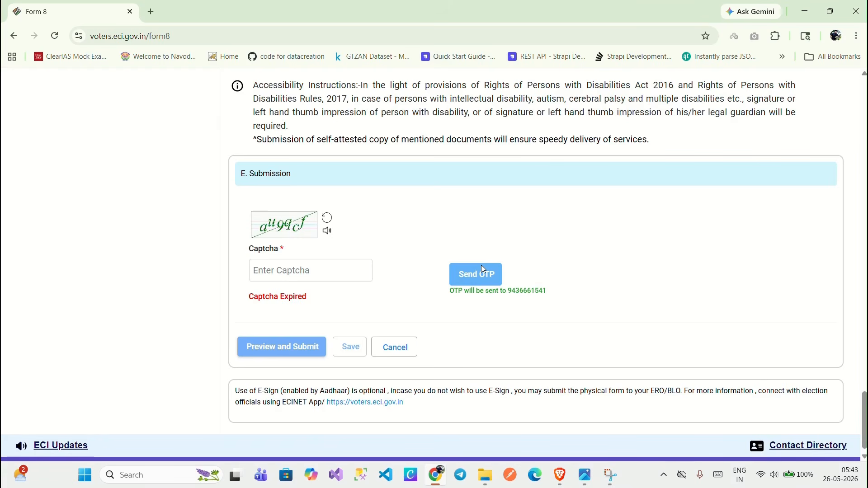
{"action": "left_click", "coordinate": [277, 277]}
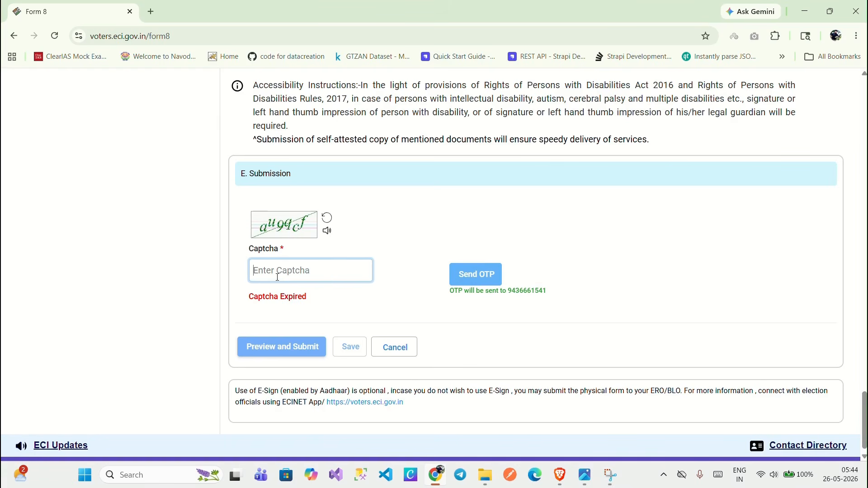
{"action": "type", "text": "au"}
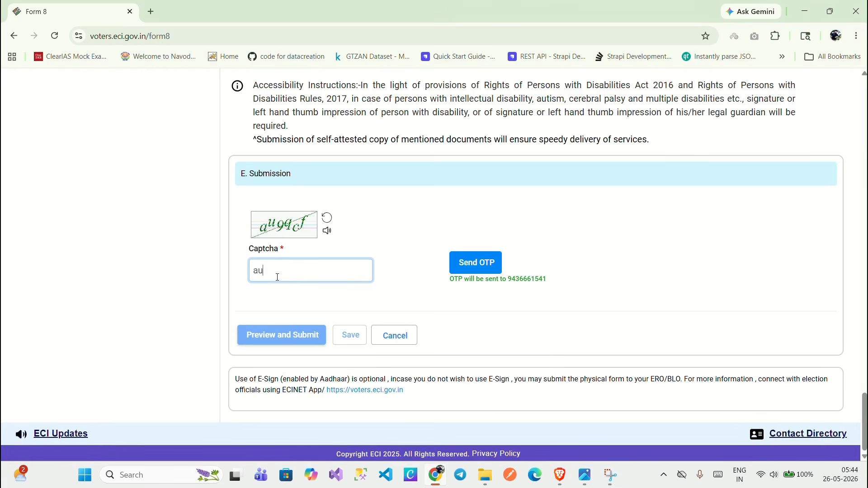
{"action": "type", "text": "9qcf"}
{"action": "left_click", "coordinate": [484, 268]}
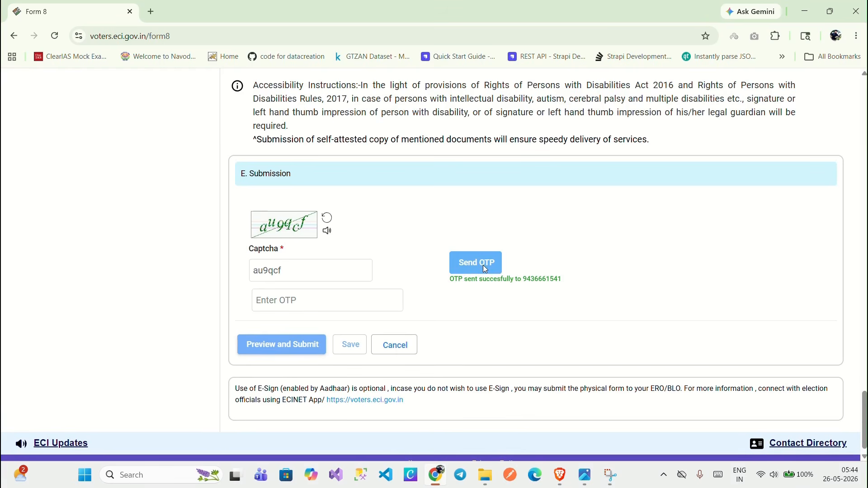
Type the OTP received on the mobile into the Enter OTP field.
{"action": "left_click", "coordinate": [315, 297]}
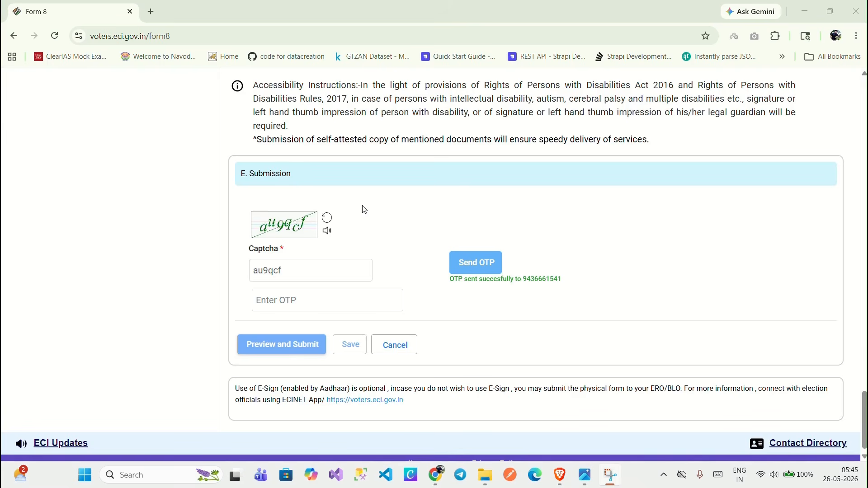
{"action": "left_click", "coordinate": [291, 302]}
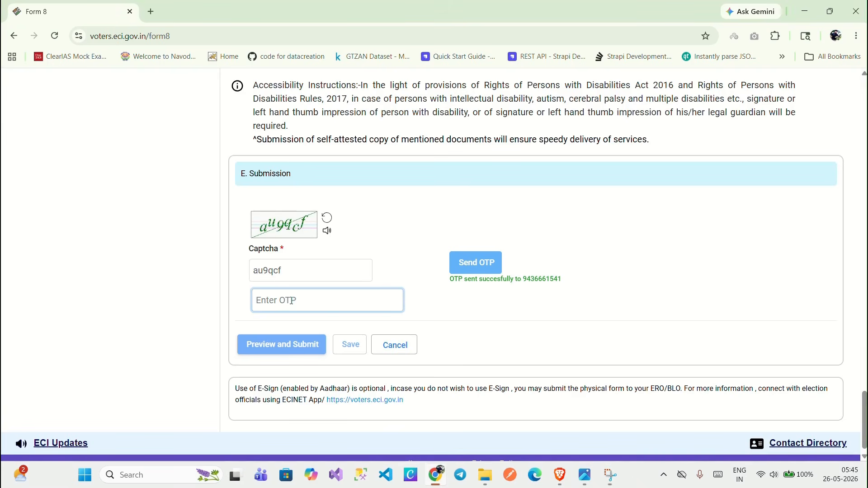
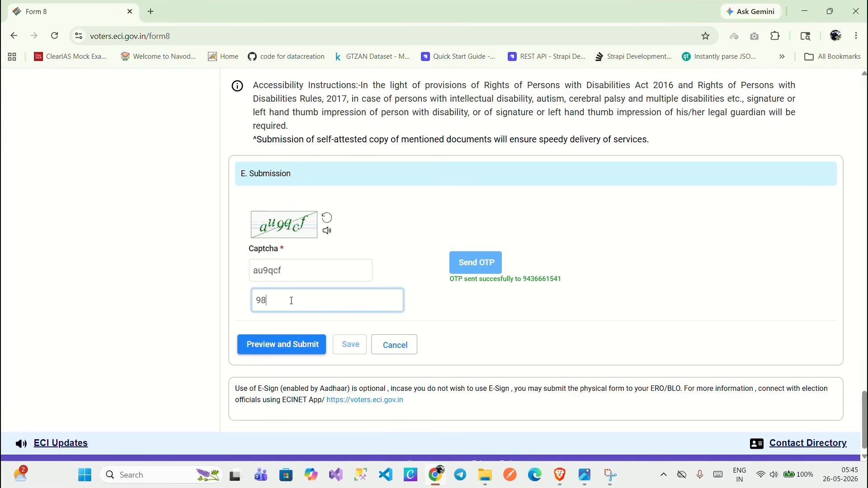
Preview the completed Form 8, scroll through every section, and choose eSign & Submit.
{"action": "left_click", "coordinate": [275, 347]}
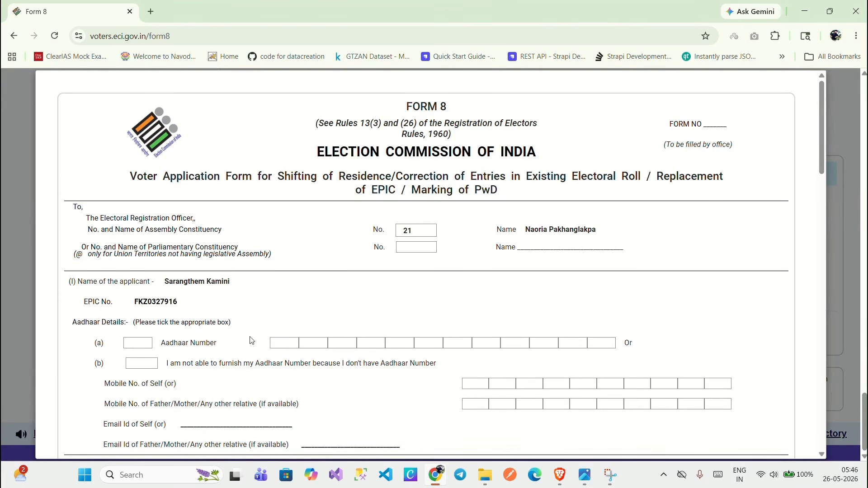
{"action": "scroll", "coordinate": [252, 340], "scroll_direction": "down", "scroll_amount": 1}
{"action": "scroll", "coordinate": [413, 203], "scroll_direction": "up", "scroll_amount": 1}
{"action": "scroll", "coordinate": [217, 267], "scroll_direction": "down", "scroll_amount": 1}
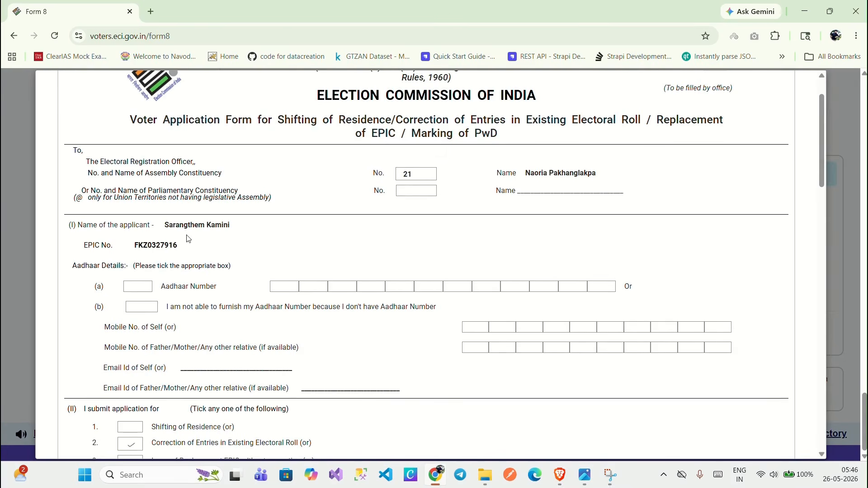
{"action": "scroll", "coordinate": [189, 239], "scroll_direction": "down", "scroll_amount": 10}
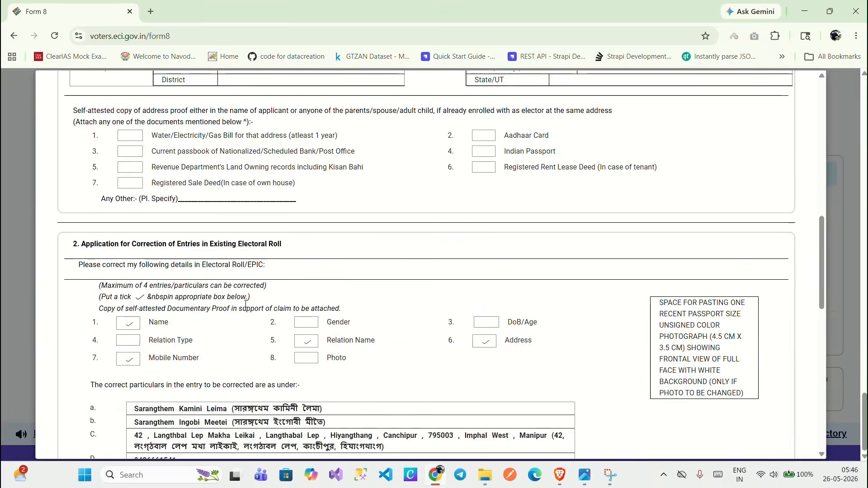
{"action": "scroll", "coordinate": [245, 305], "scroll_direction": "up", "scroll_amount": 7}
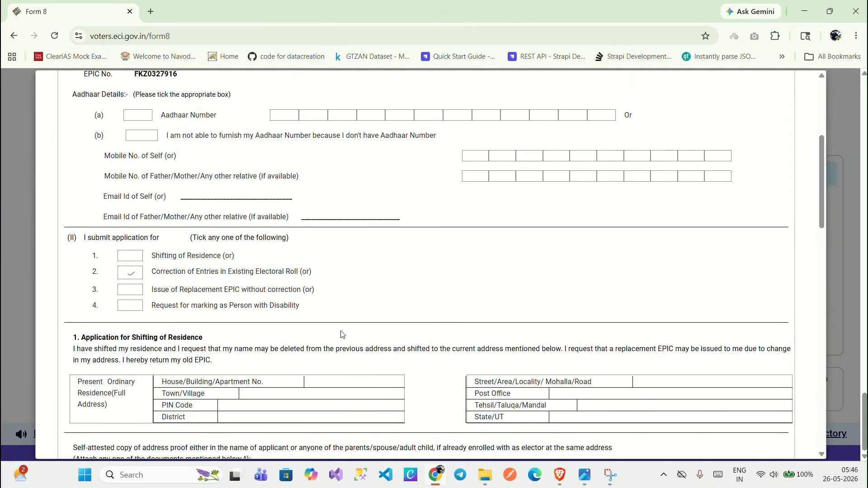
{"action": "scroll", "coordinate": [342, 335], "scroll_direction": "down", "scroll_amount": 8}
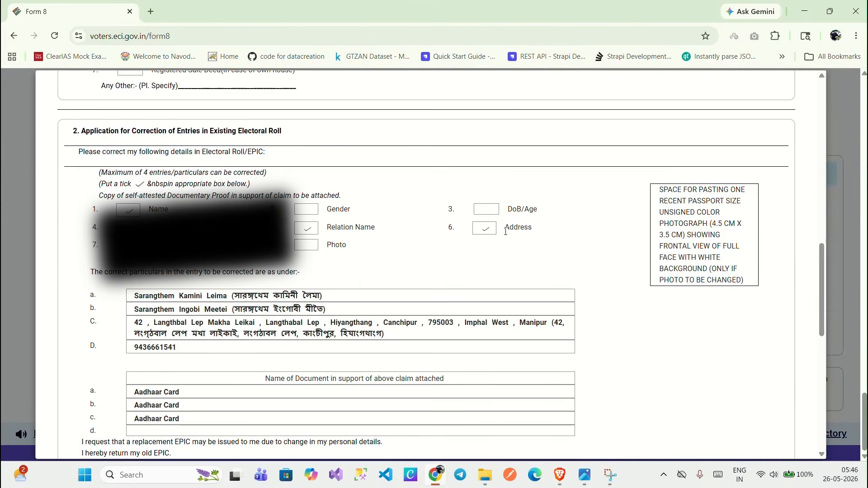
{"action": "scroll", "coordinate": [505, 232], "scroll_direction": "down", "scroll_amount": 3}
{"action": "scroll", "coordinate": [505, 232], "scroll_direction": "up", "scroll_amount": 2}
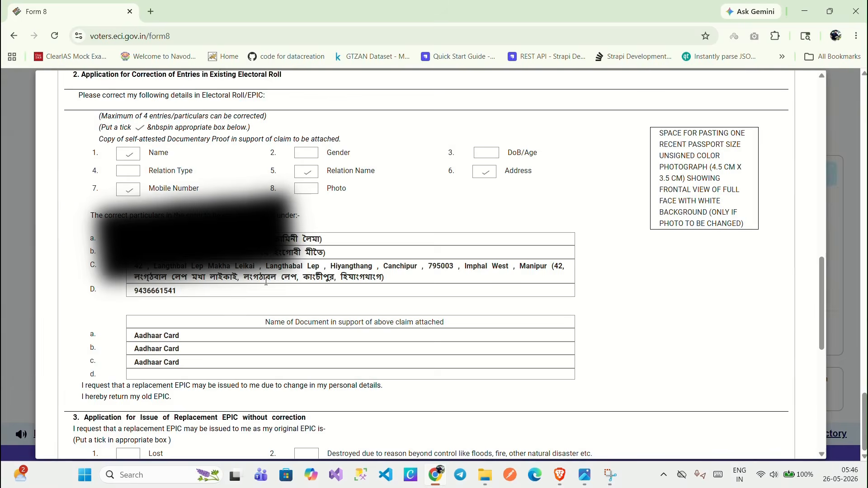
{"action": "scroll", "coordinate": [266, 282], "scroll_direction": "down", "scroll_amount": 1}
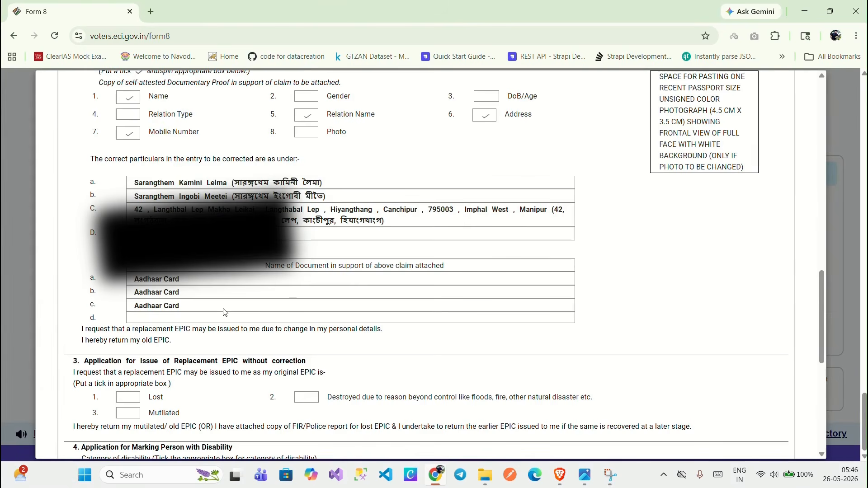
{"action": "scroll", "coordinate": [224, 309], "scroll_direction": "down", "scroll_amount": 3}
{"action": "scroll", "coordinate": [224, 309], "scroll_direction": "down", "scroll_amount": 3}
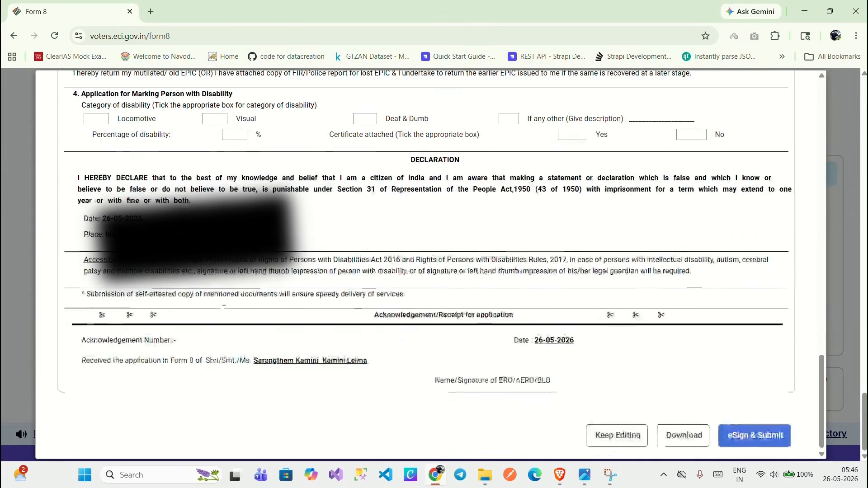
{"action": "left_click", "coordinate": [753, 443]}
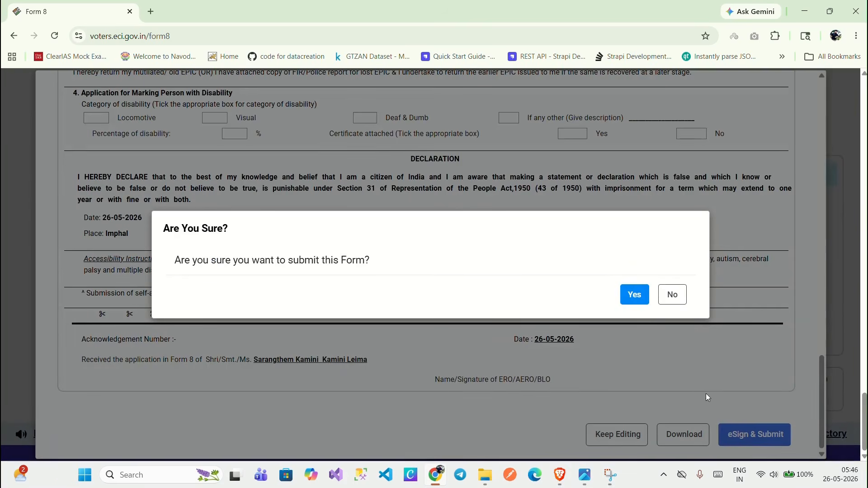
Confirm submission, paste the Aadhaar number into CDAC eSign, and request an authentication OTP.
{"action": "left_click", "coordinate": [641, 301]}
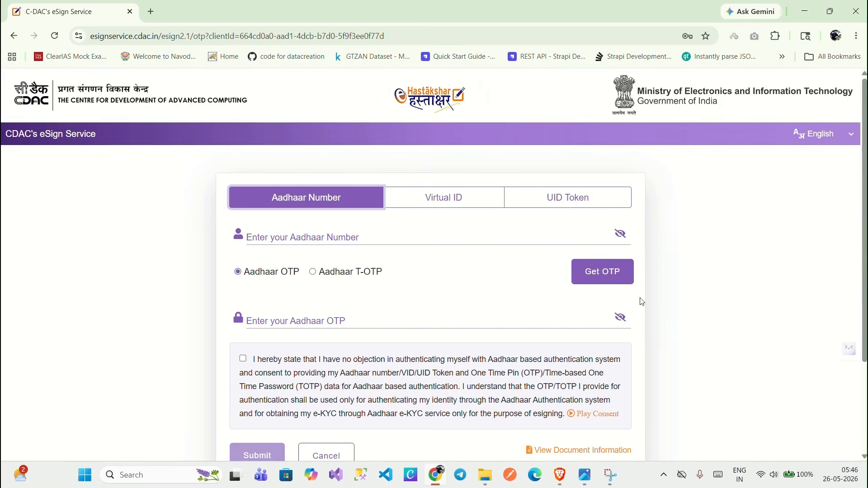
{"action": "left_click", "coordinate": [340, 232]}
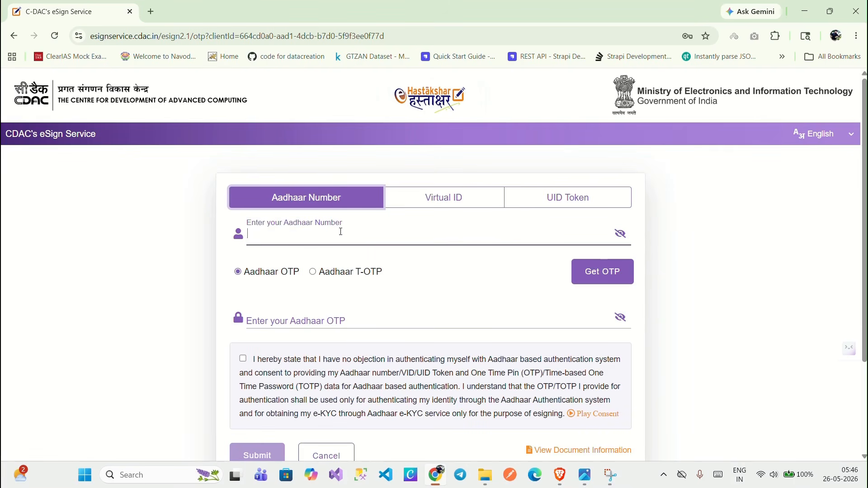
{"action": "scroll", "coordinate": [340, 232], "scroll_direction": "down", "scroll_amount": 3}
{"action": "scroll", "coordinate": [341, 231], "scroll_direction": "up", "scroll_amount": 3}
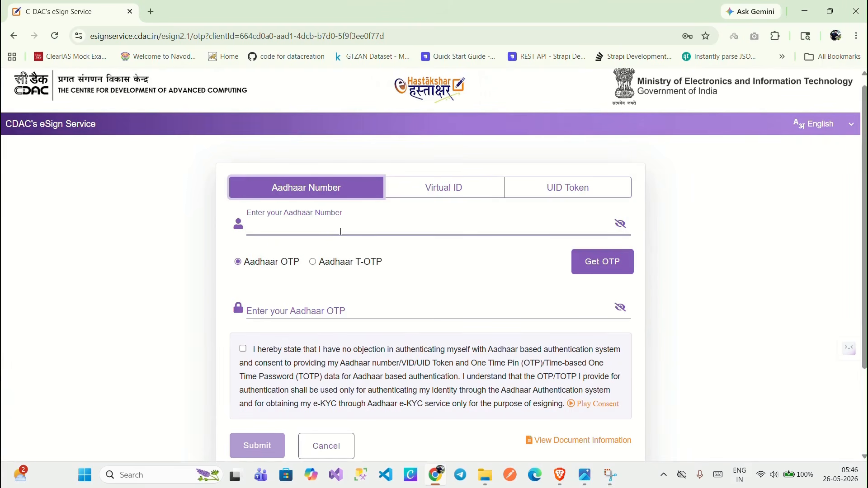
{"action": "key", "text": "ctrl+v"}
{"action": "left_click", "coordinate": [604, 264]}
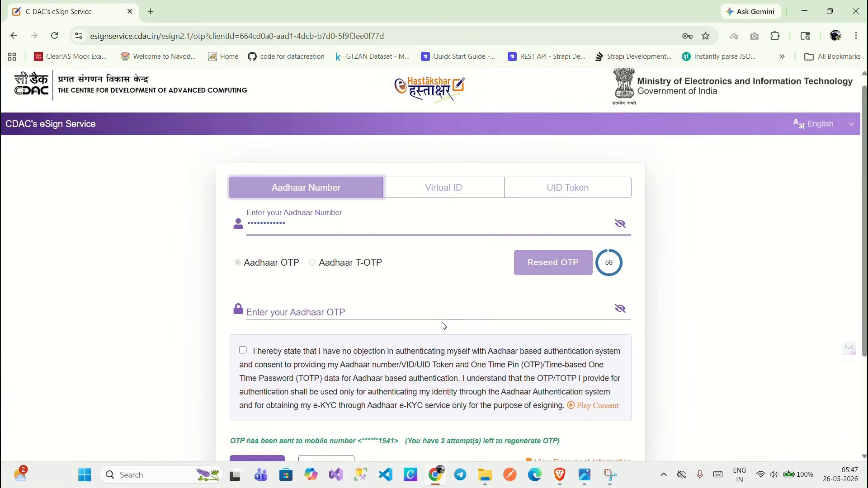
Enter the Aadhaar OTP to complete the e-signature.
{"action": "left_click", "coordinate": [430, 315]}
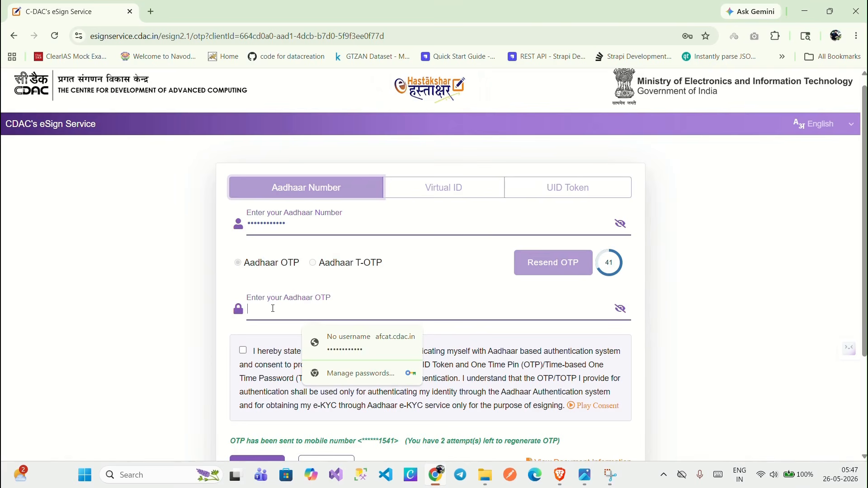
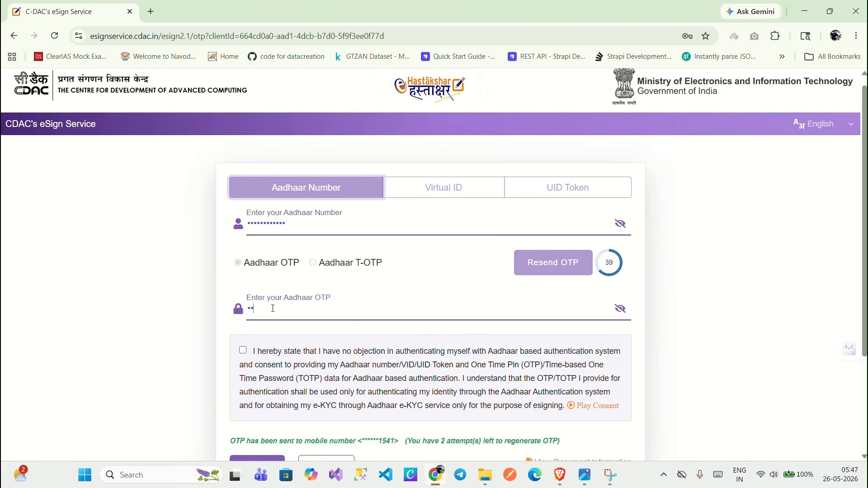
{"action": "scroll", "coordinate": [290, 335], "scroll_direction": "down", "scroll_amount": 3}
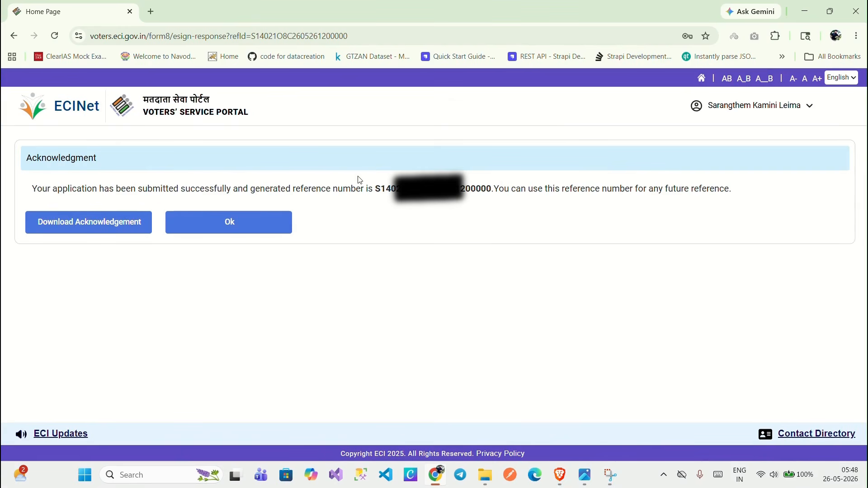
Select the generated reference number, then save the acknowledgement as a PDF.
{"action": "left_click_drag", "start_coordinate": [375, 188], "coordinate": [497, 192]}
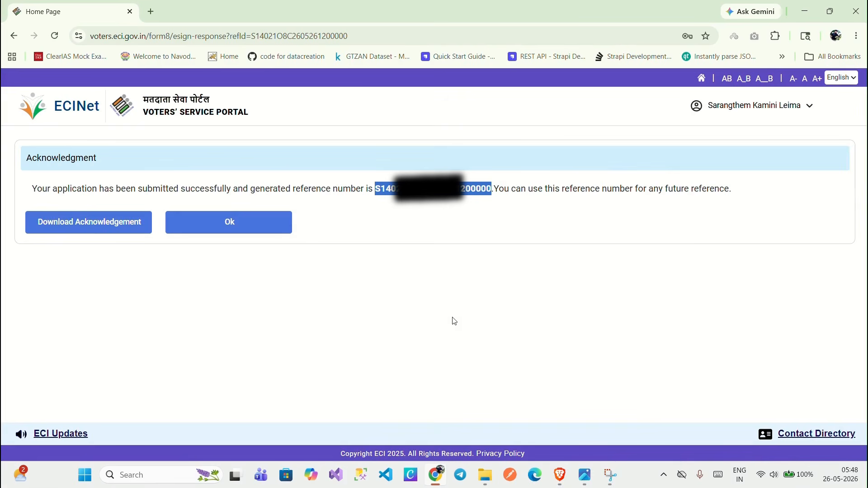
{"action": "left_click_drag", "start_coordinate": [492, 189], "coordinate": [384, 195]}
{"action": "left_click", "coordinate": [385, 198]}
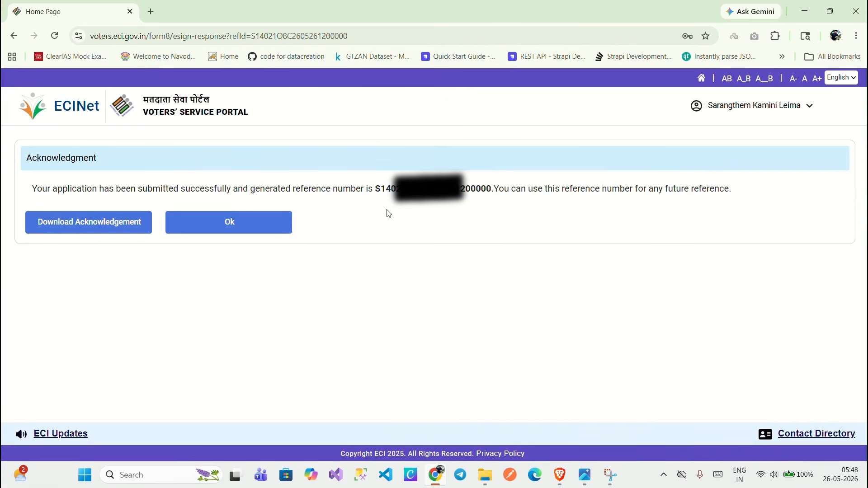
{"action": "left_click", "coordinate": [80, 230]}
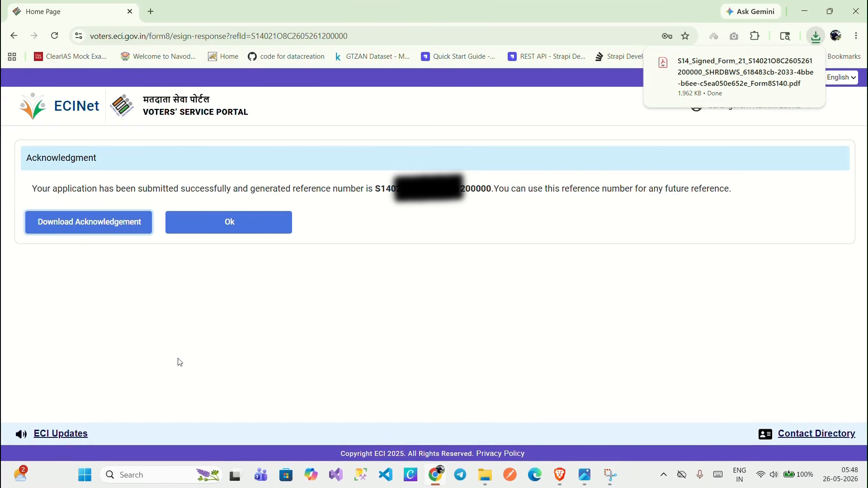
Close the acknowledgement, visit Track Application Status, then go to Voter Registration Forms.
{"action": "left_click", "coordinate": [251, 226]}
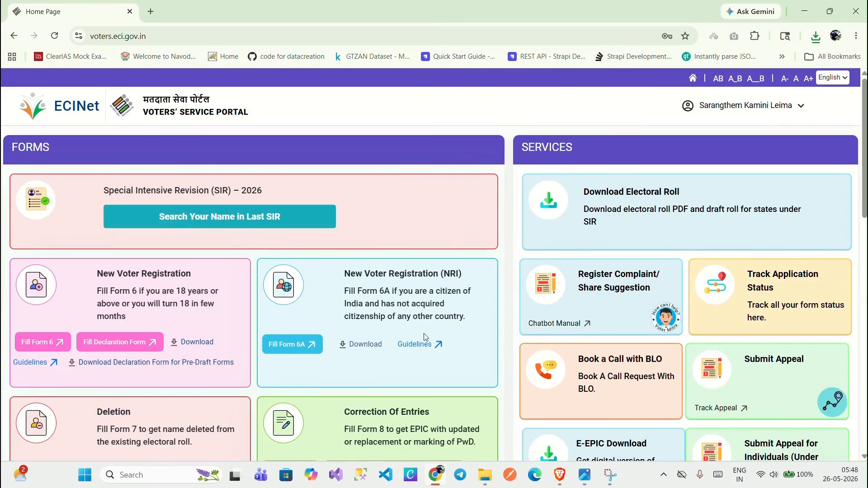
{"action": "scroll", "coordinate": [423, 334], "scroll_direction": "down", "scroll_amount": 10}
{"action": "scroll", "coordinate": [425, 337], "scroll_direction": "up", "scroll_amount": 10}
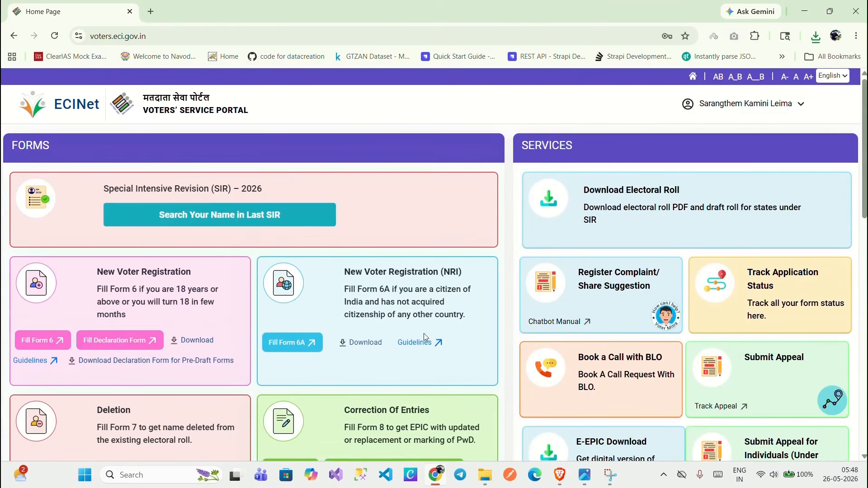
{"action": "scroll", "coordinate": [425, 334], "scroll_direction": "up", "scroll_amount": 1}
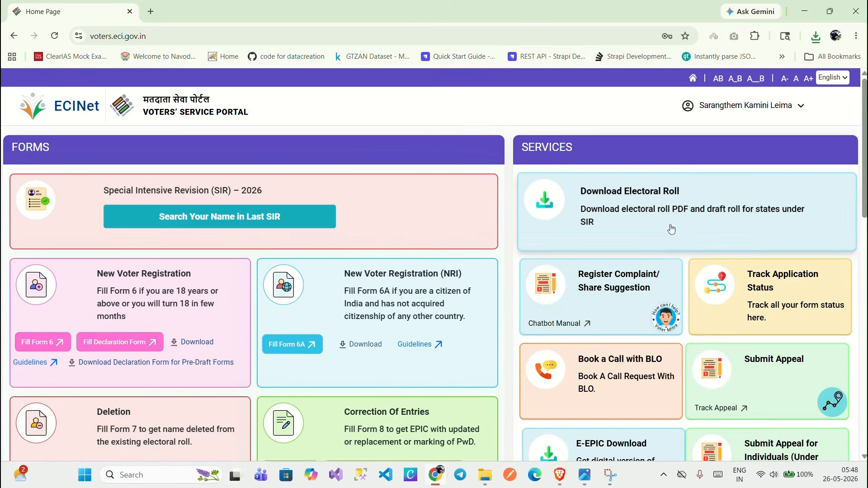
{"action": "left_click", "coordinate": [760, 291]}
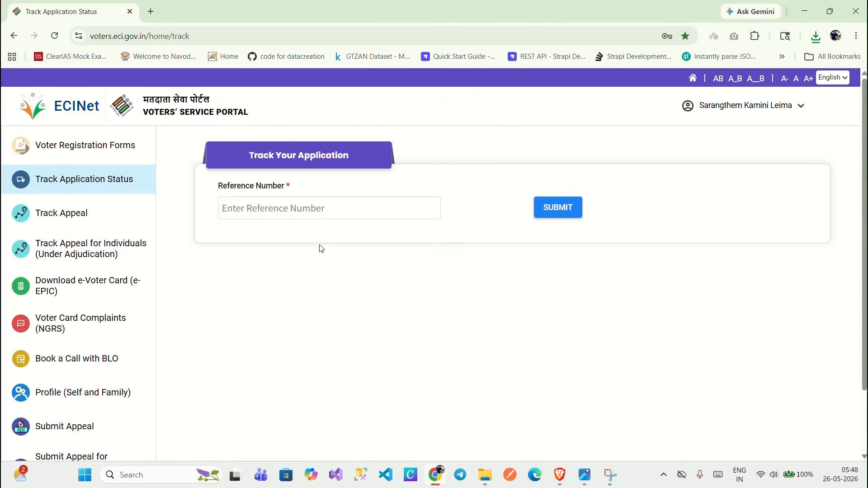
{"action": "left_click", "coordinate": [318, 210]}
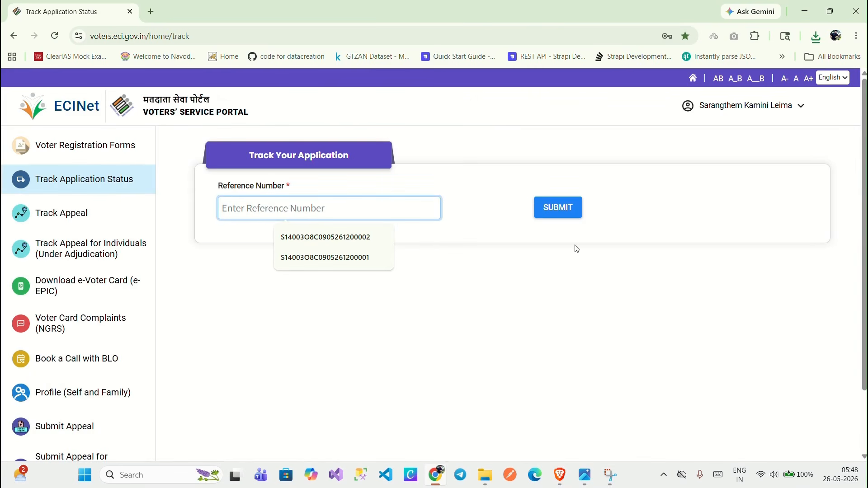
{"action": "left_click", "coordinate": [552, 290]}
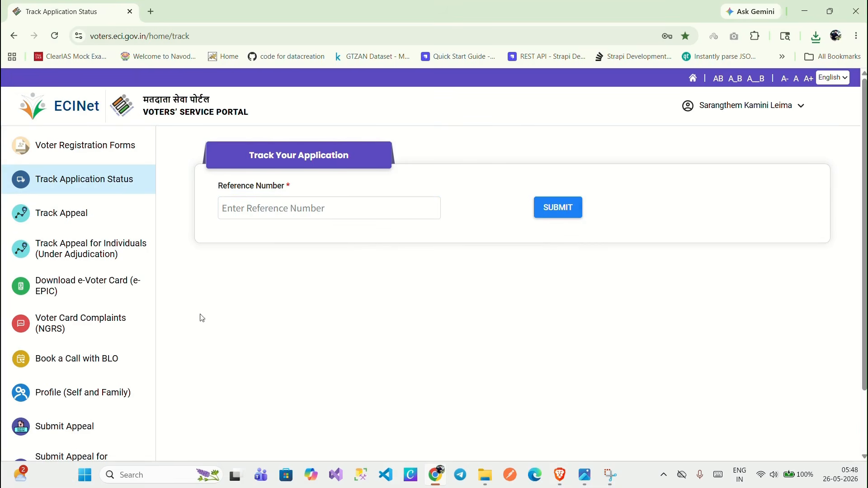
{"action": "left_click", "coordinate": [100, 142]}
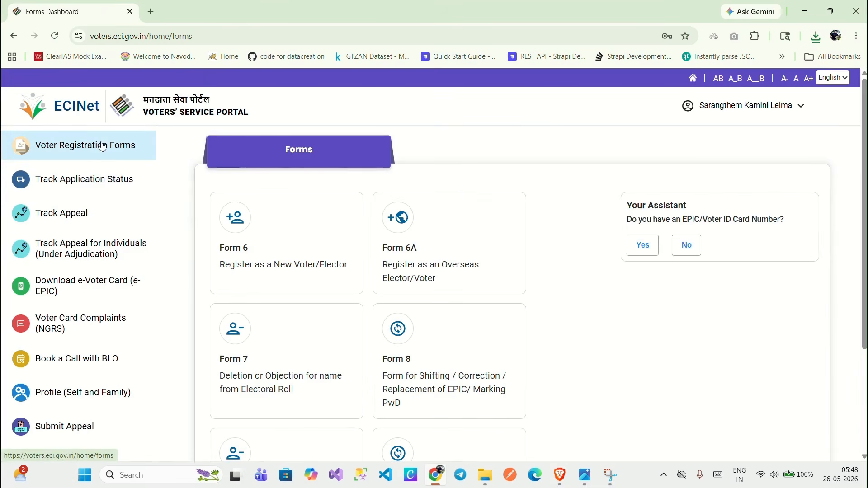